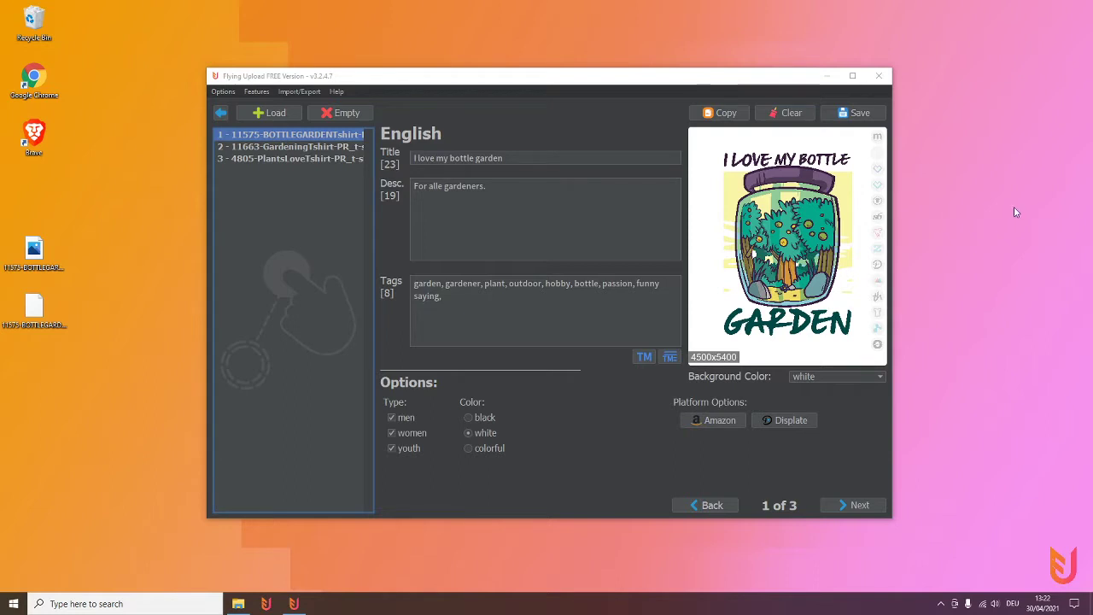
- Leave the listing editor and return to Flying Upload's start screen
{"action": "left_click", "coordinate": [220, 114]}
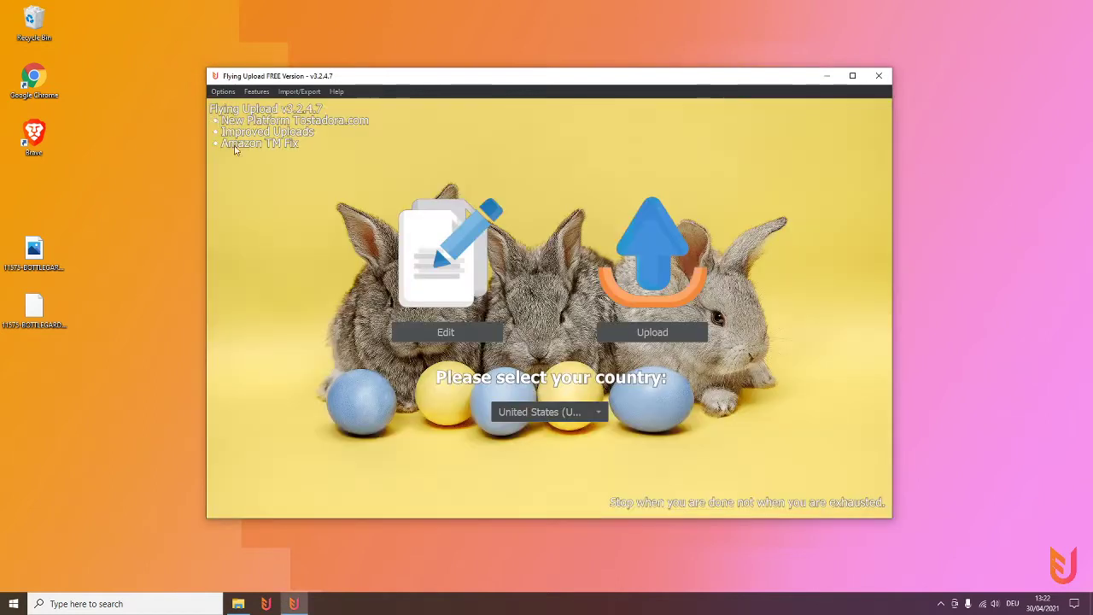
- Try uploading to Spreadshirt.co.uk and dismiss the unconfigured default-template warning
{"action": "left_click", "coordinate": [646, 332]}
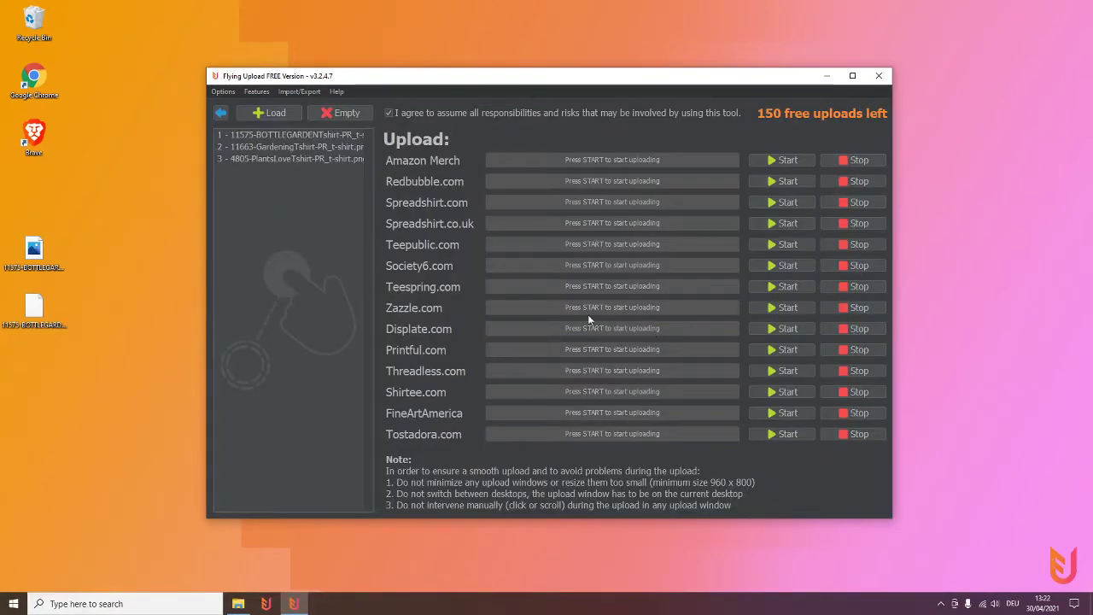
{"action": "left_click", "coordinate": [796, 227]}
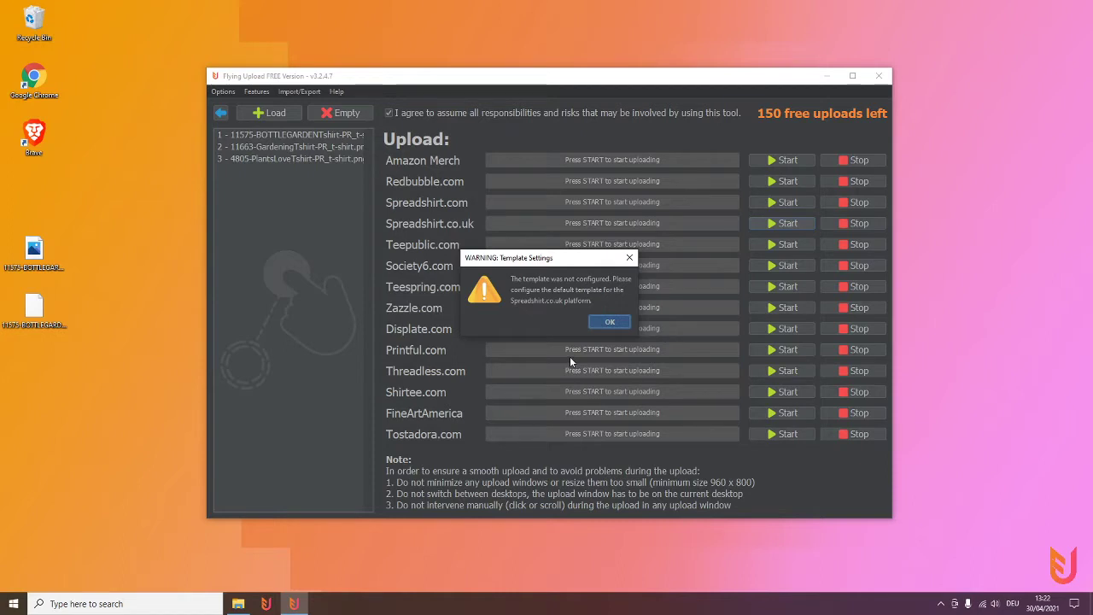
{"action": "left_click", "coordinate": [630, 258]}
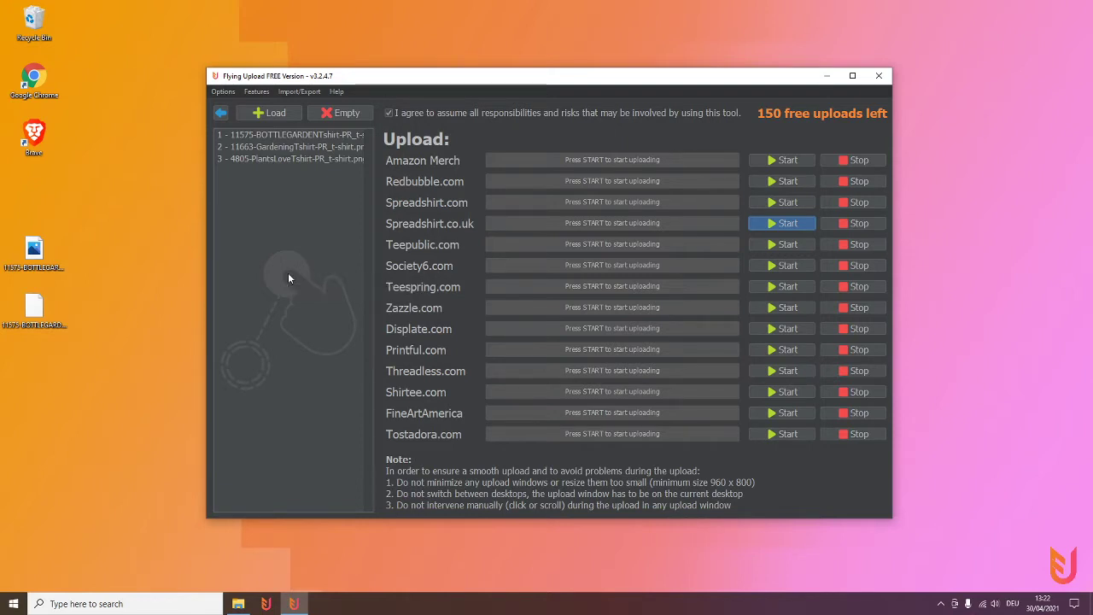
- Load the first design, 'I love my bottle garden', into the listing editor
{"action": "left_click", "coordinate": [222, 112]}
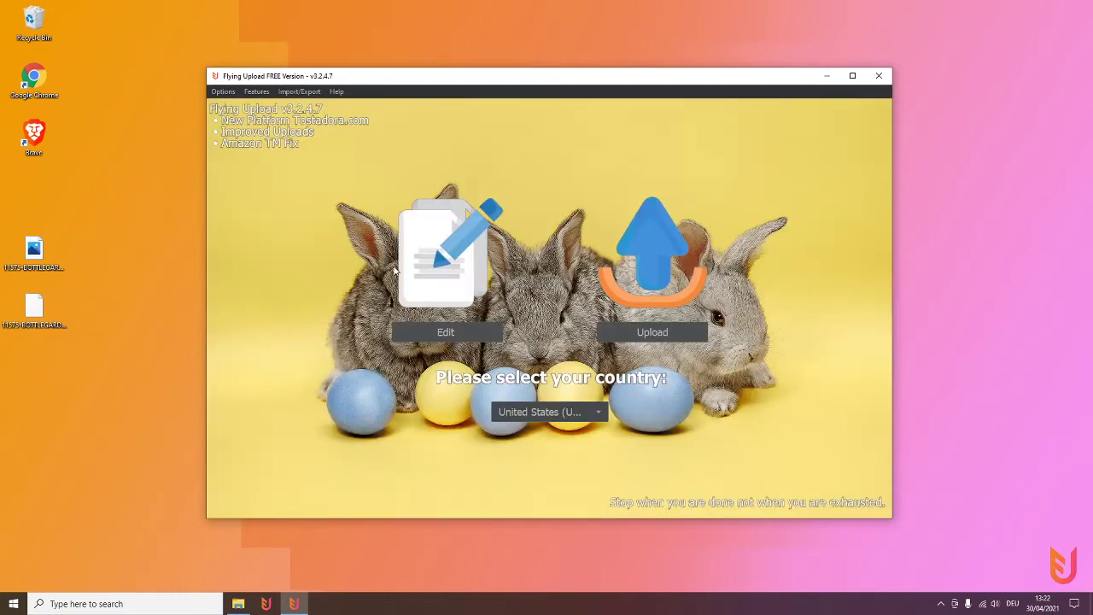
{"action": "left_click", "coordinate": [463, 330]}
{"action": "left_click", "coordinate": [260, 137]}
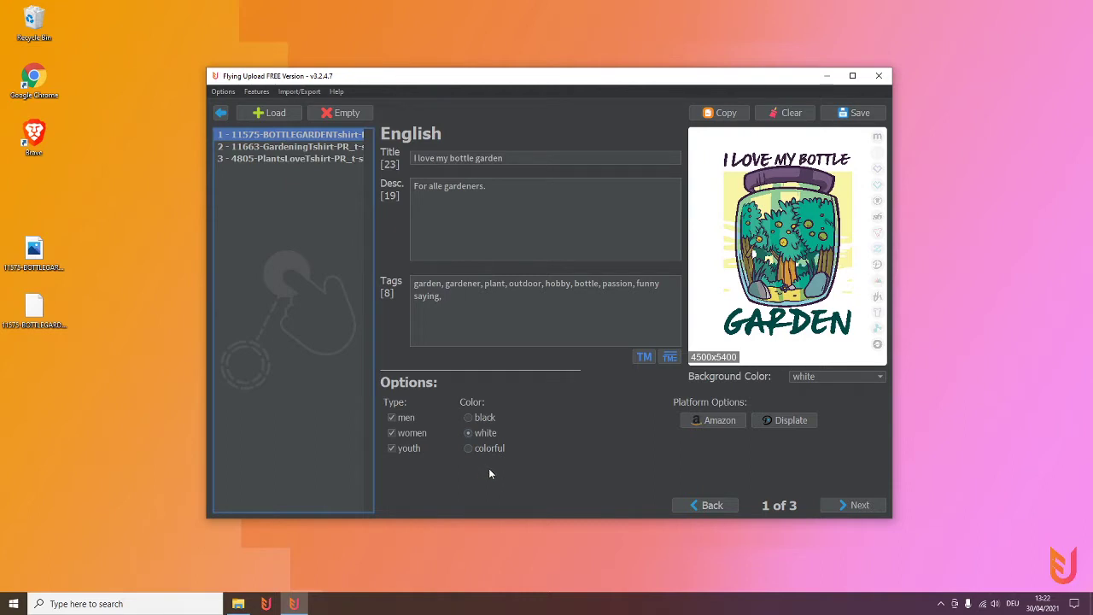
{"action": "left_click", "coordinate": [225, 92]}
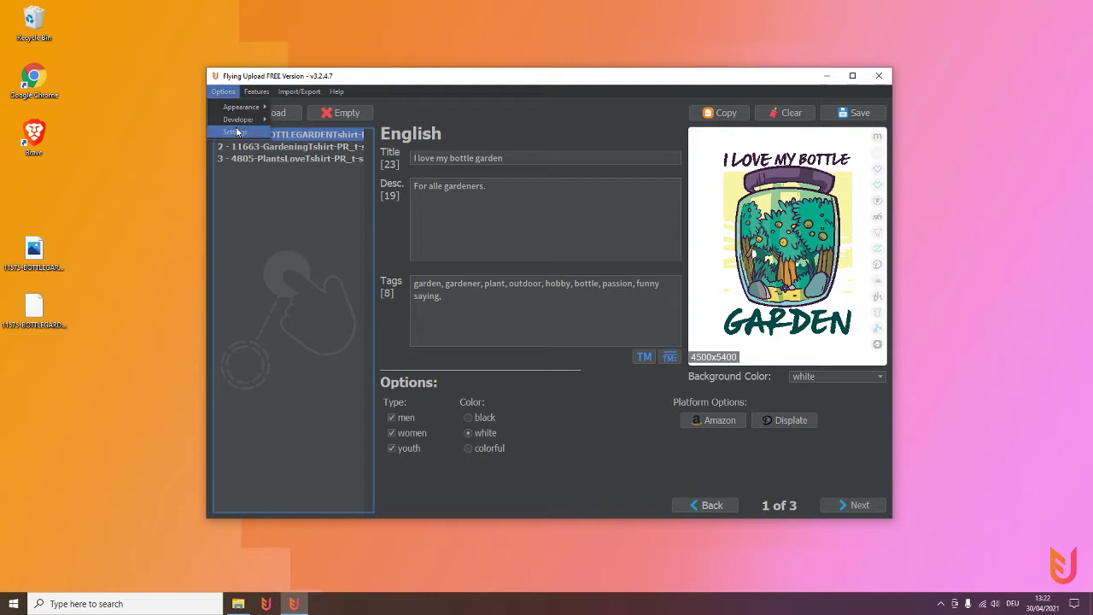
- Open the Settings window and keep the upload speed at Fast
{"action": "left_click", "coordinate": [238, 130]}
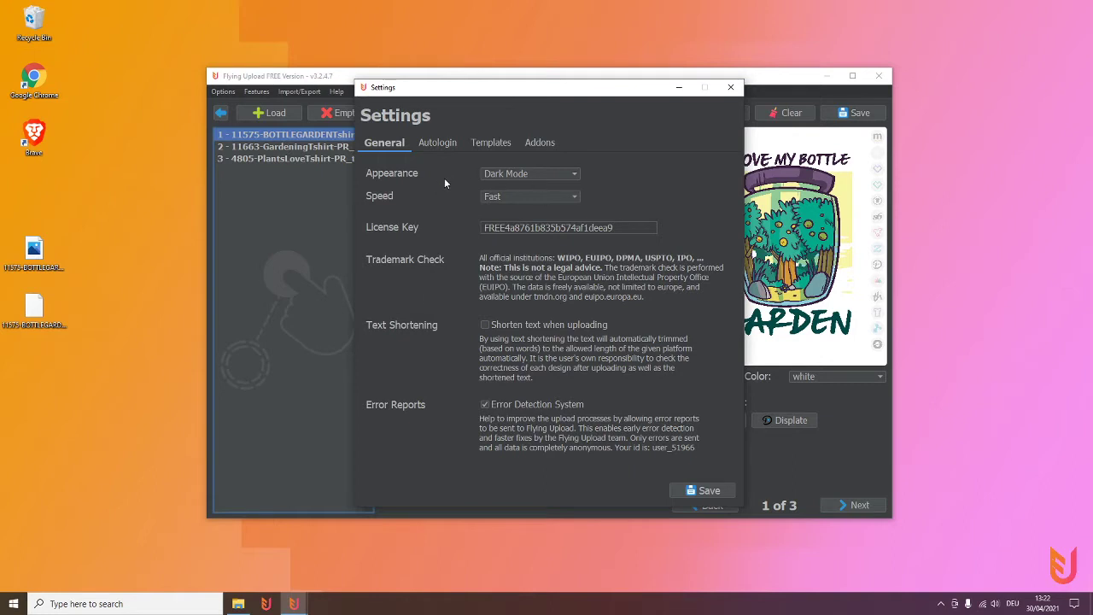
{"action": "left_click", "coordinate": [510, 199]}
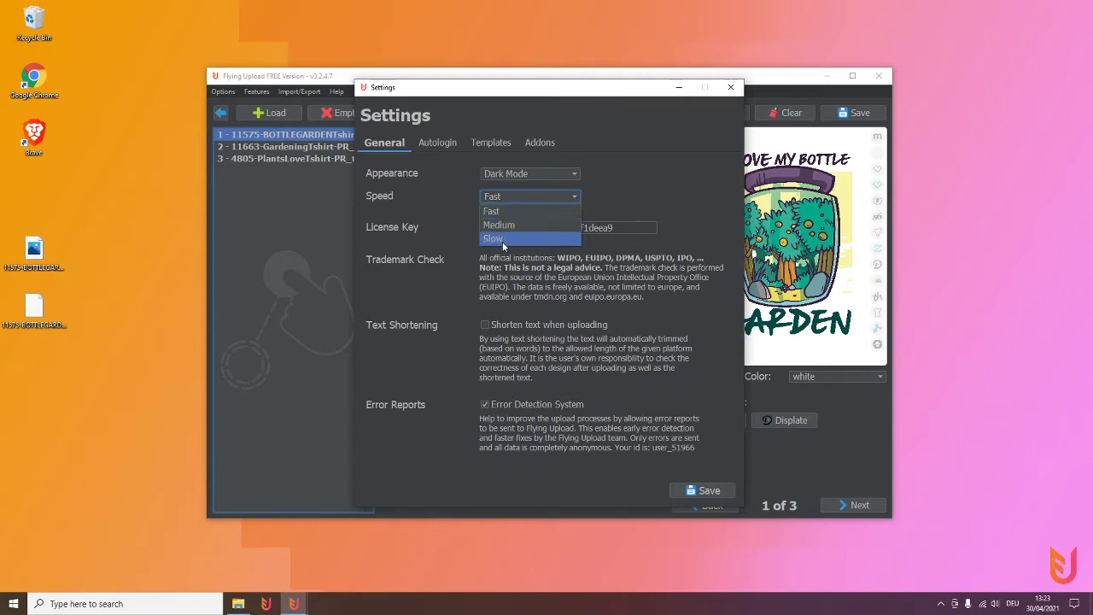
{"action": "left_click", "coordinate": [423, 212]}
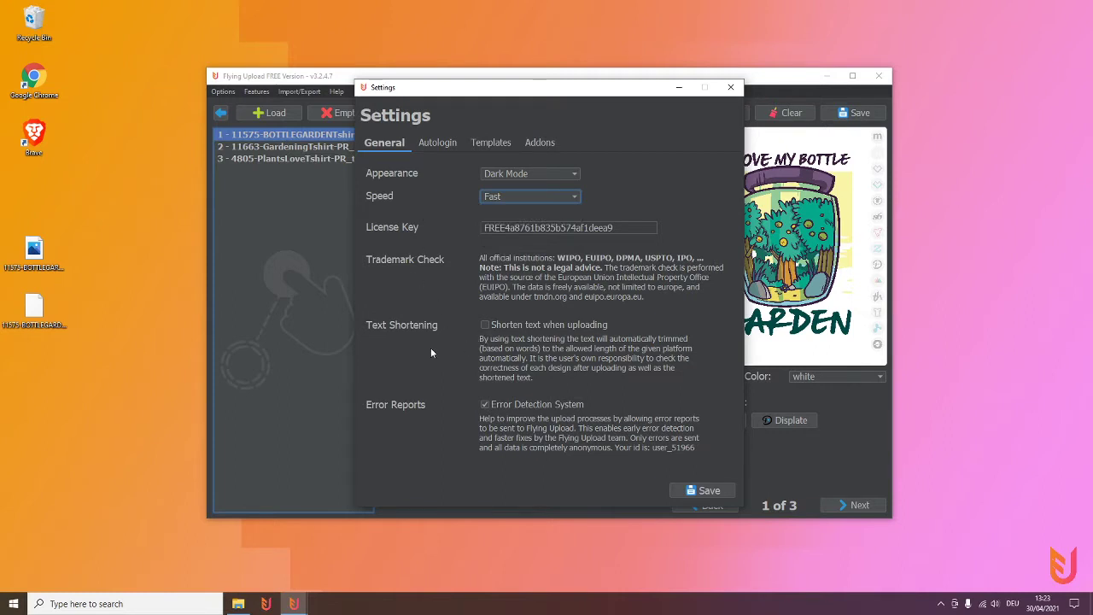
{"action": "left_click_drag", "start_coordinate": [484, 92], "coordinate": [757, 122]}
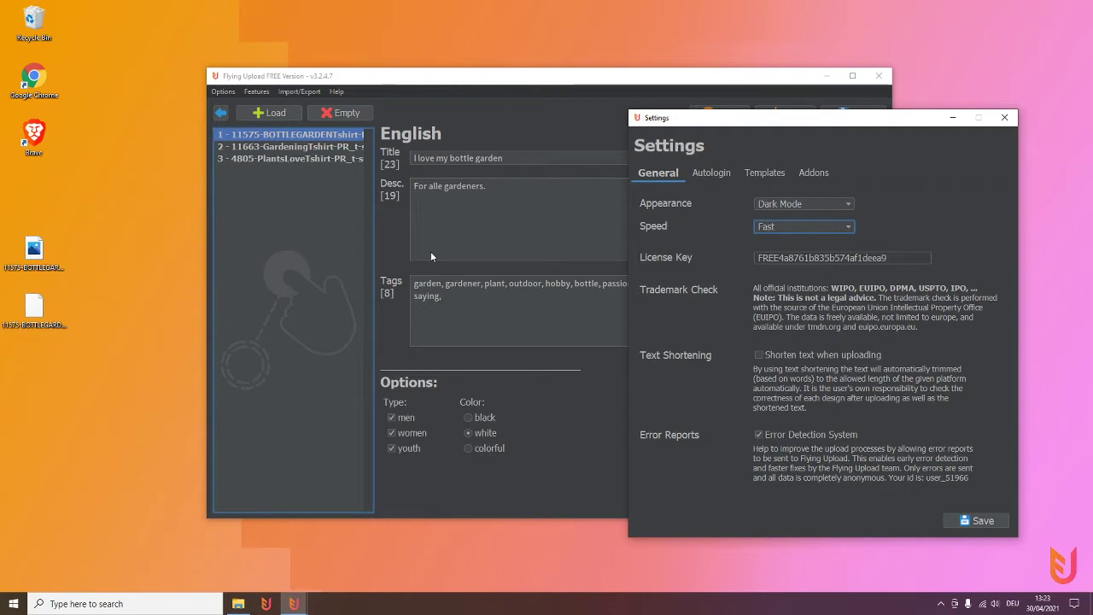
{"action": "left_click_drag", "start_coordinate": [745, 109], "coordinate": [547, 92]}
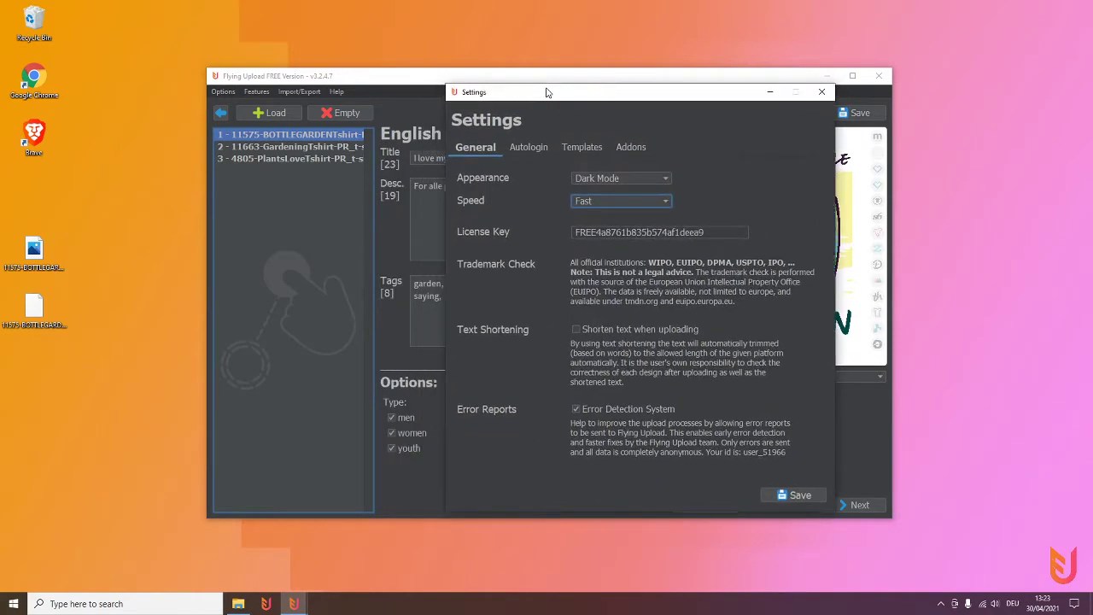
- Check the saved Autologin credentials for Spreadshirt.com, Spreadshirt.co.uk and Redbubble.com, then view Templates
{"action": "left_click", "coordinate": [525, 153]}
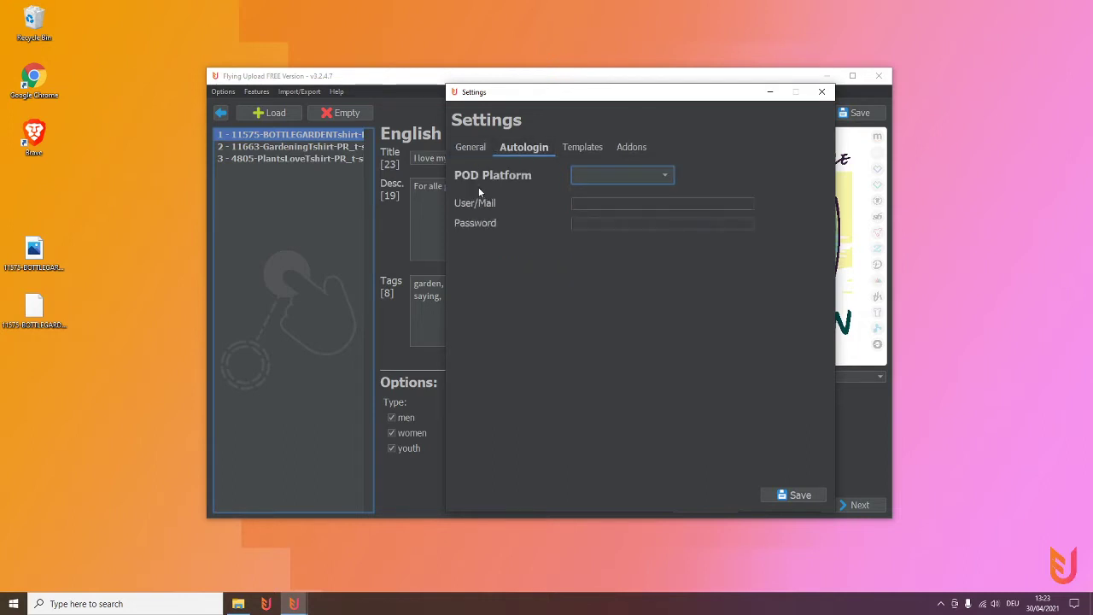
{"action": "left_click", "coordinate": [614, 172]}
{"action": "left_click", "coordinate": [603, 192]}
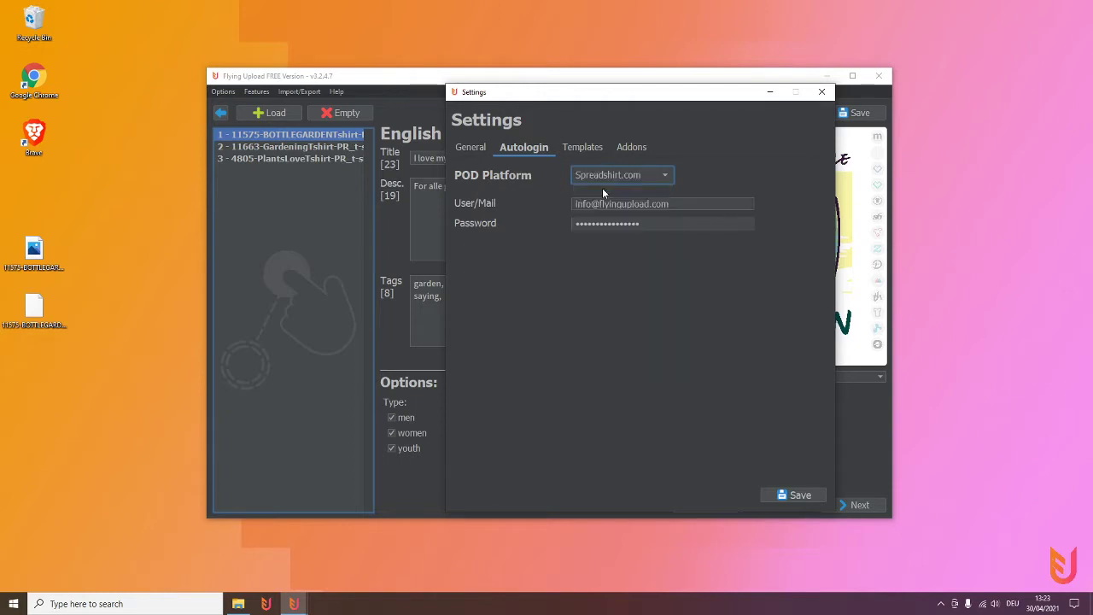
{"action": "left_click", "coordinate": [622, 175]}
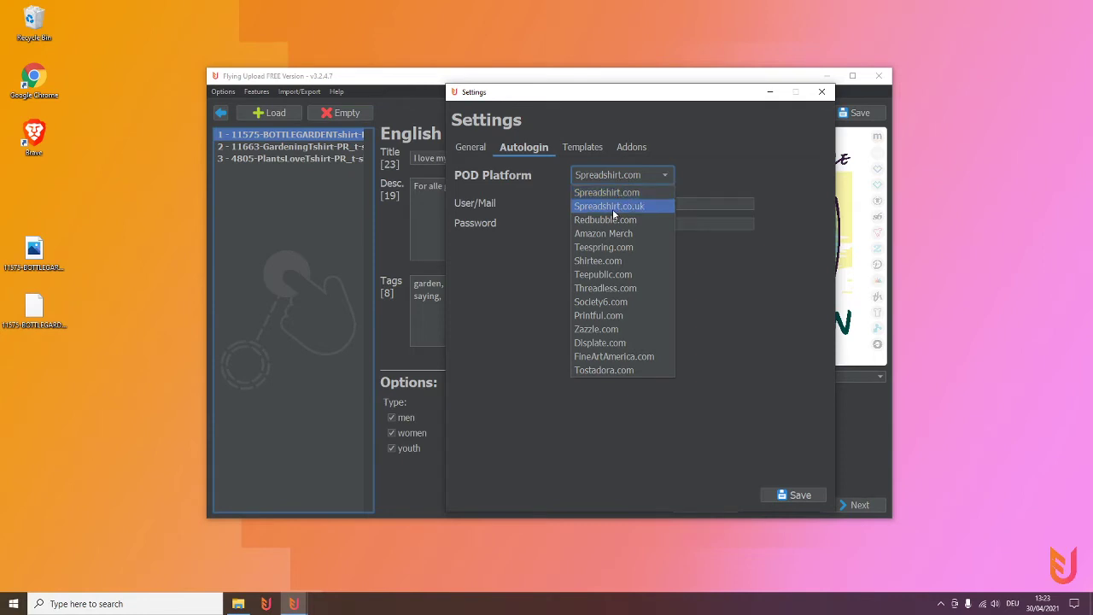
{"action": "left_click", "coordinate": [614, 213]}
{"action": "left_click", "coordinate": [598, 177]}
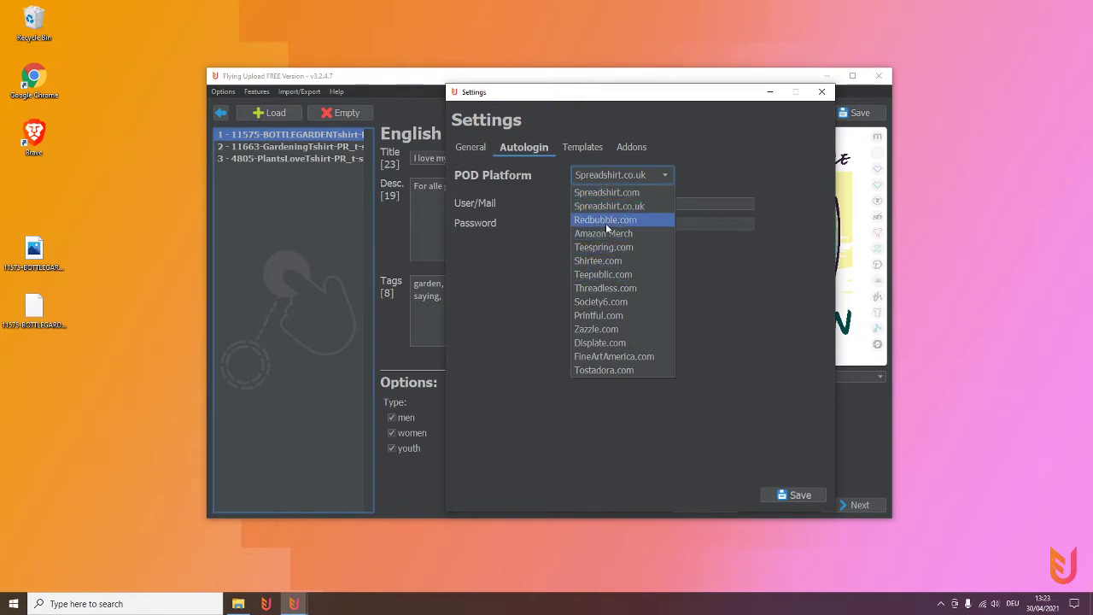
{"action": "left_click", "coordinate": [598, 220]}
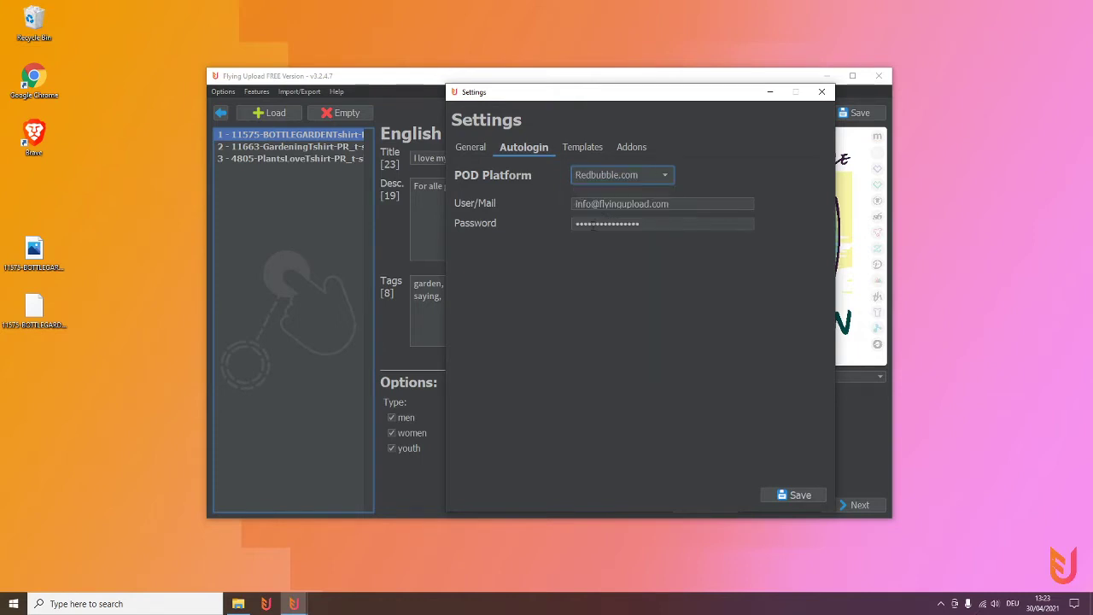
{"action": "left_click", "coordinate": [608, 174]}
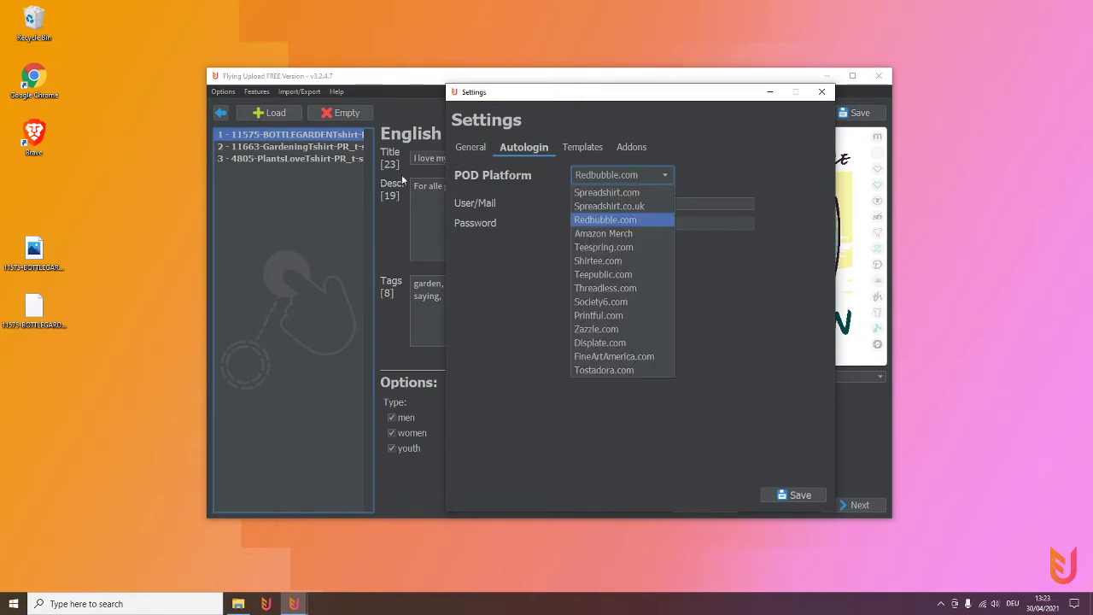
{"action": "left_click", "coordinate": [474, 287]}
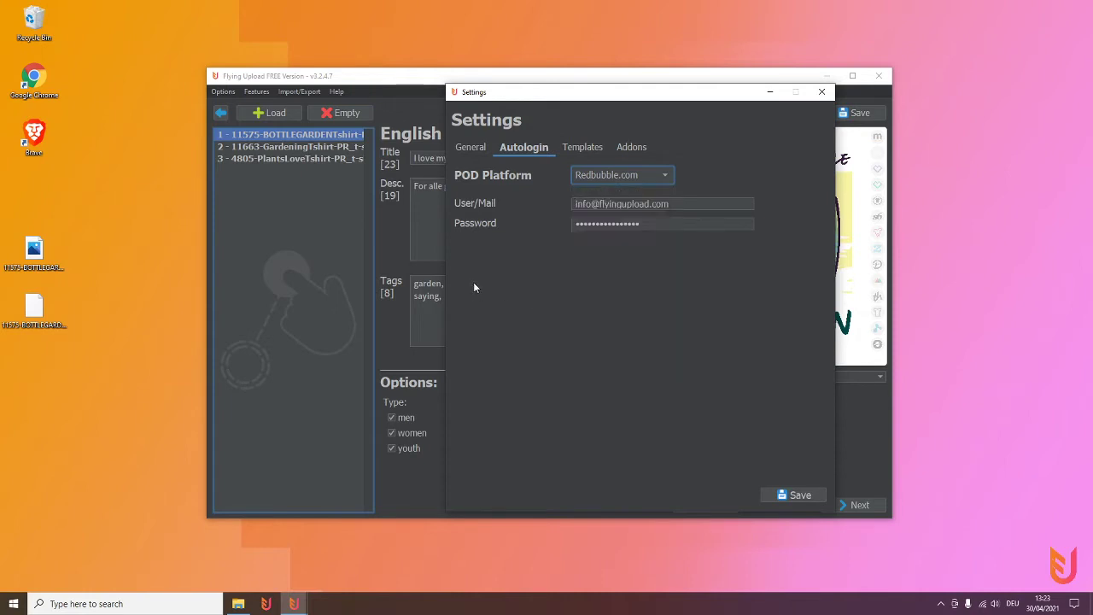
{"action": "left_click", "coordinate": [574, 146]}
- Look through the Templates POD Platform list without choosing a platform
{"action": "left_click_drag", "start_coordinate": [595, 97], "coordinate": [552, 96]}
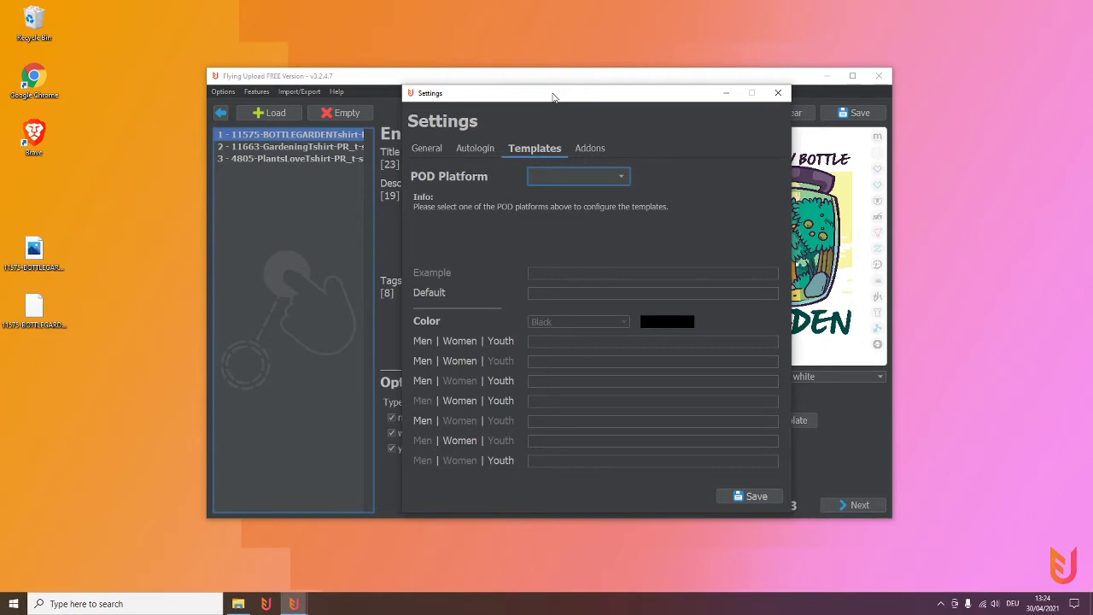
{"action": "left_click", "coordinate": [578, 176]}
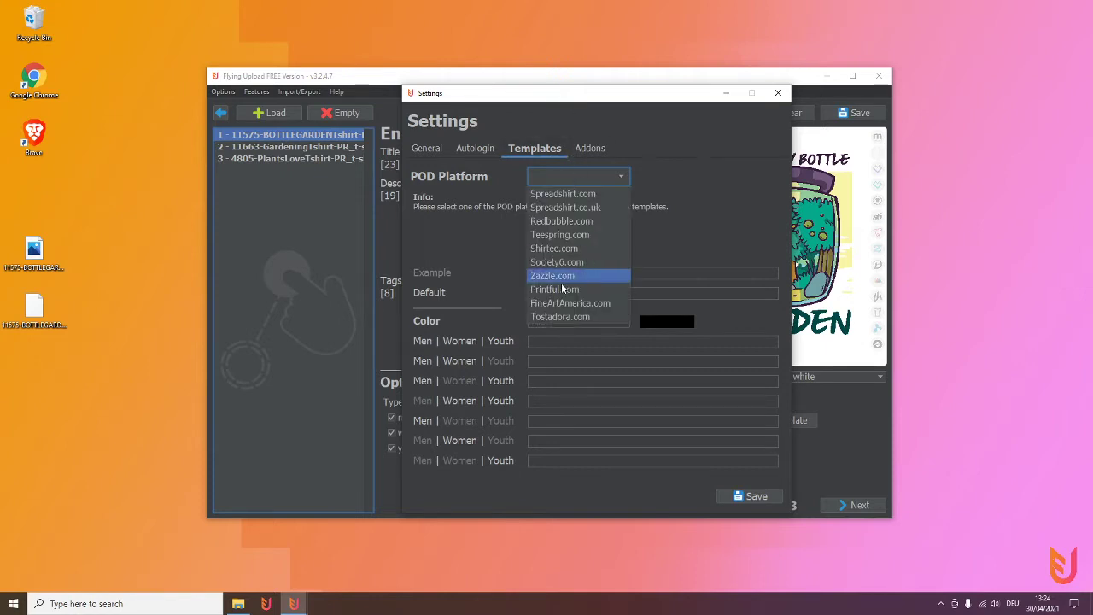
{"action": "left_click", "coordinate": [466, 248]}
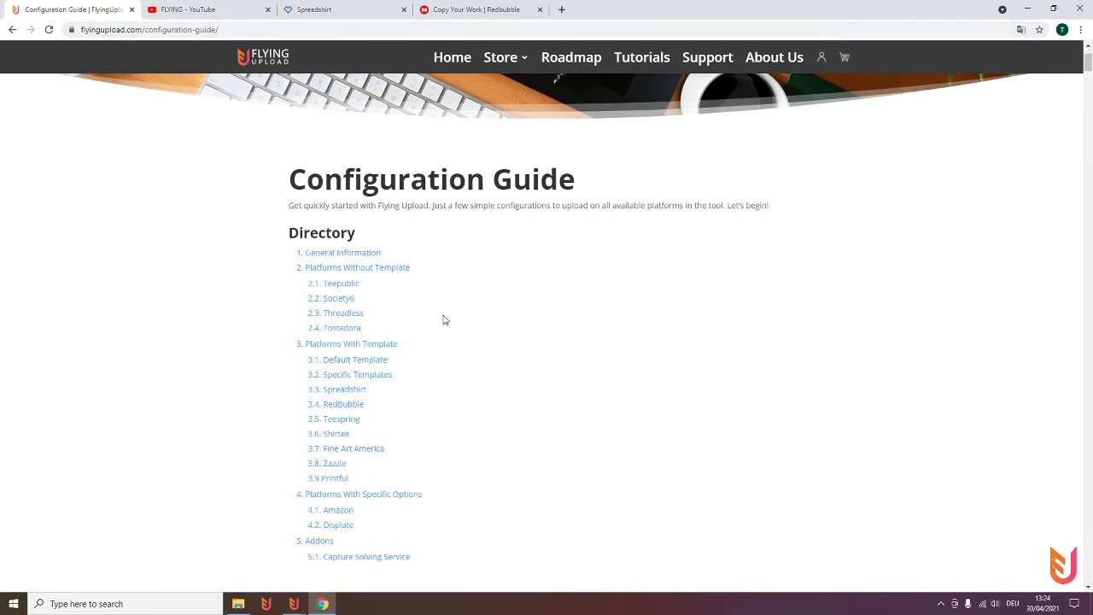
{"action": "scroll", "coordinate": [1088, 75], "scroll_direction": "down", "scroll_amount": 4}
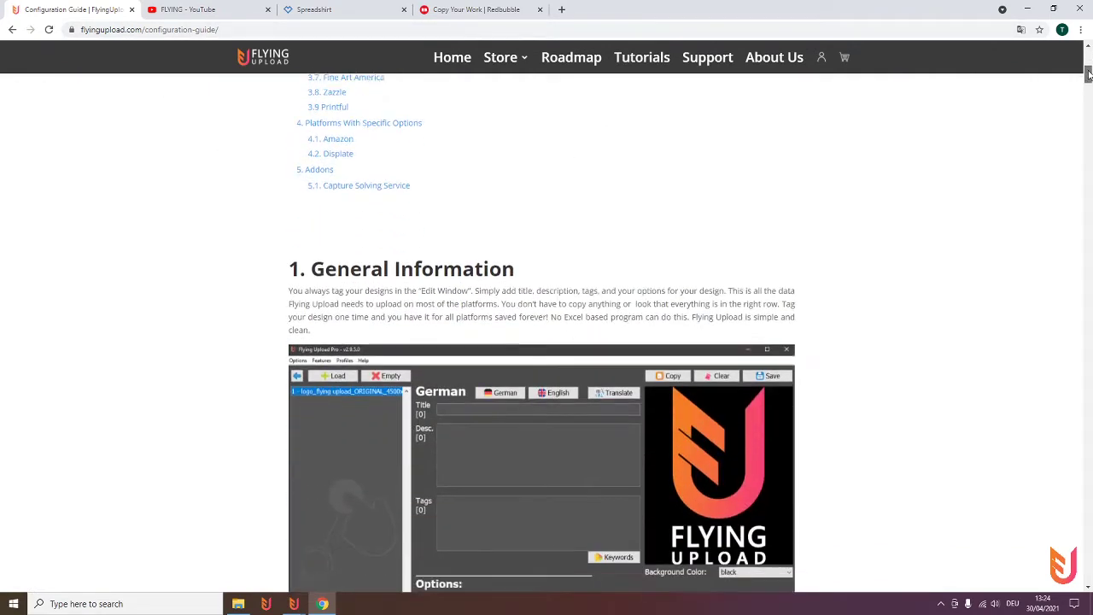
{"action": "mouse_move", "coordinate": [1088, 76]}
{"action": "left_mouse_down"}
{"action": "mouse_move", "coordinate": [1086, 166]}
{"action": "mouse_move", "coordinate": [1088, 64]}
{"action": "left_mouse_up"}
{"action": "scroll", "coordinate": [431, 380], "scroll_direction": "down", "scroll_amount": 2}
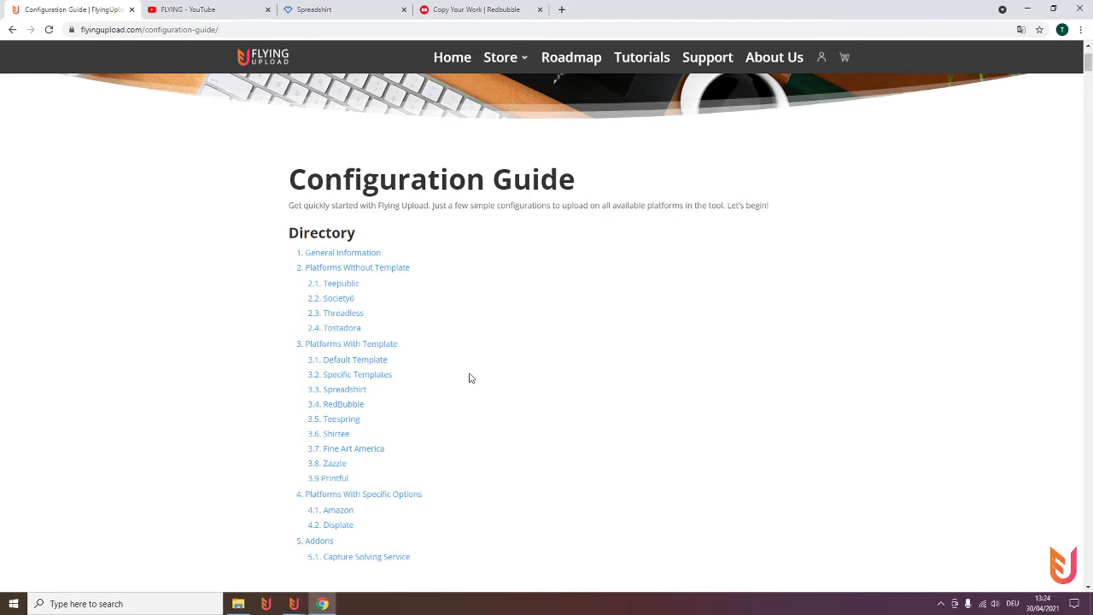
{"action": "scroll", "coordinate": [504, 386], "scroll_direction": "down", "scroll_amount": 1}
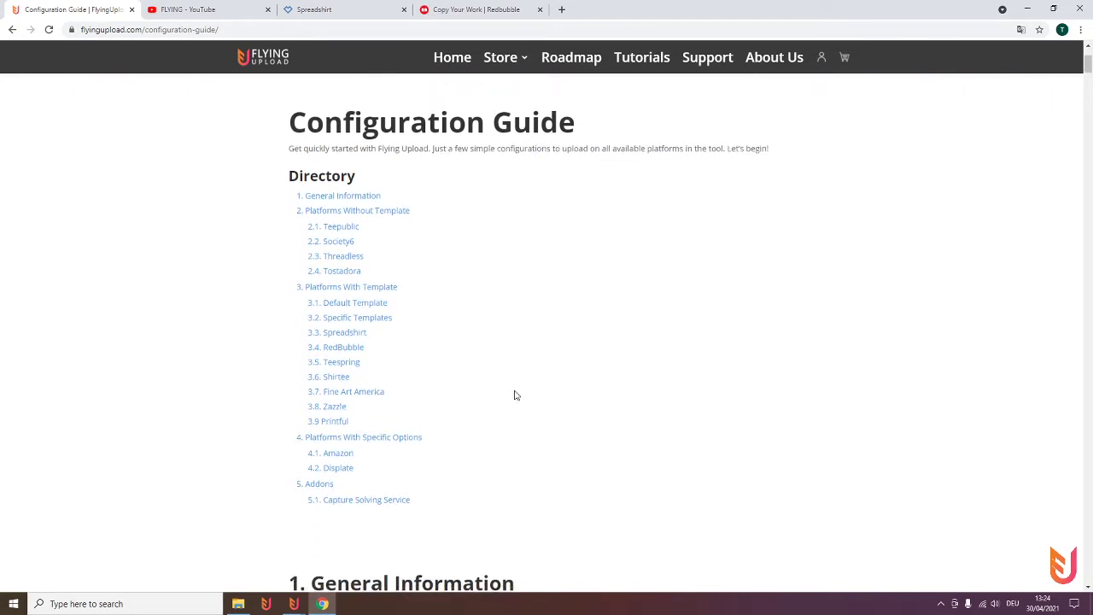
{"action": "scroll", "coordinate": [524, 391], "scroll_direction": "up", "scroll_amount": 1}
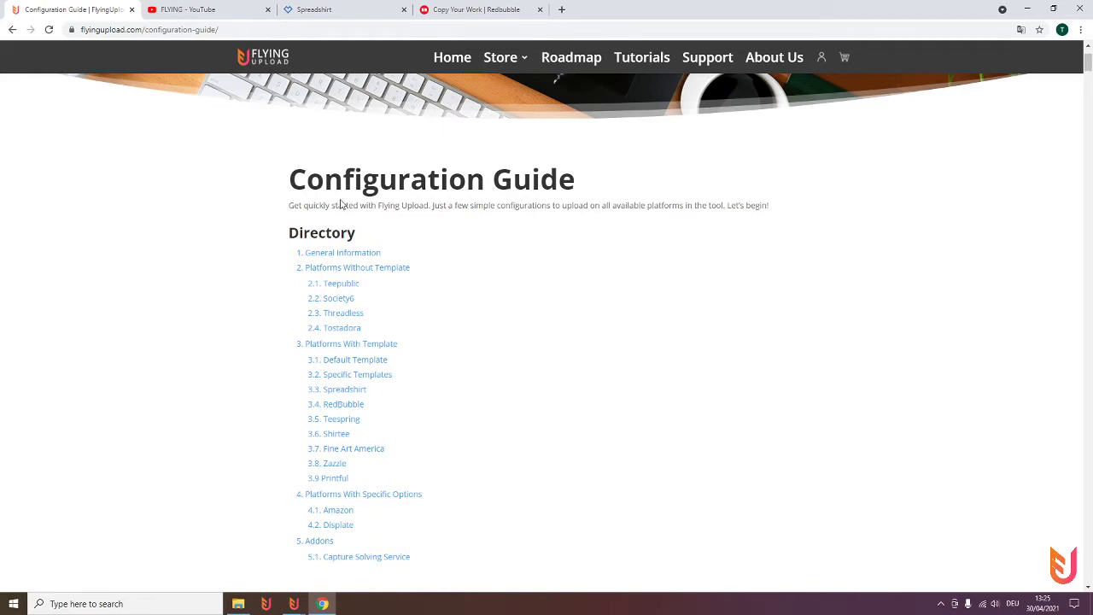
- Switch to the FLYING YouTube channel page to browse its upload tutorials
{"action": "left_click", "coordinate": [221, 11]}
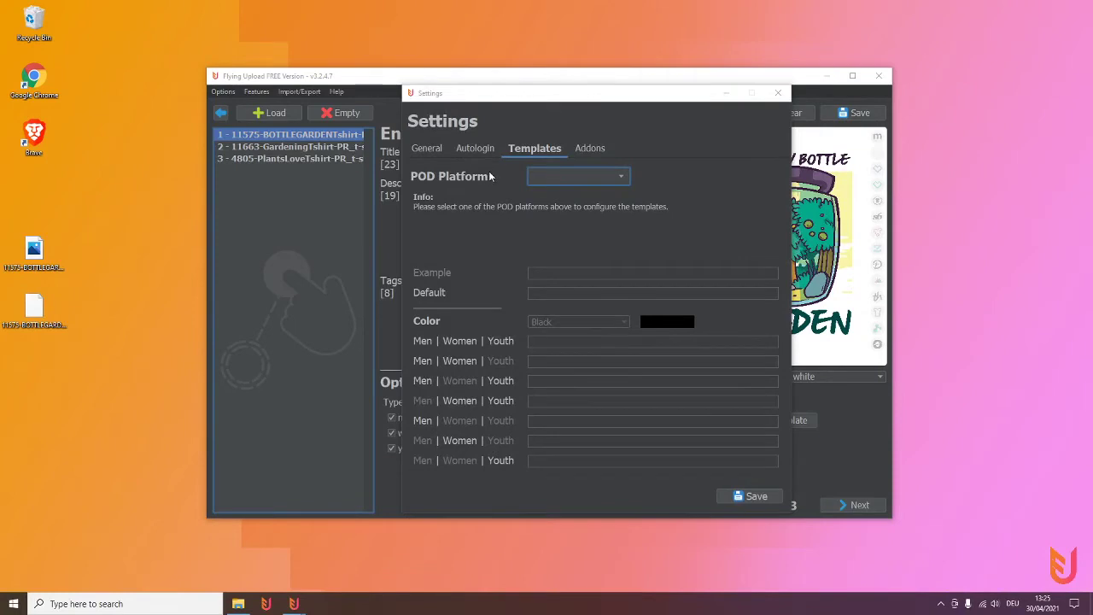
- Choose Spreadshirt.co.uk as the POD platform in the template settings
{"action": "left_click", "coordinate": [545, 175]}
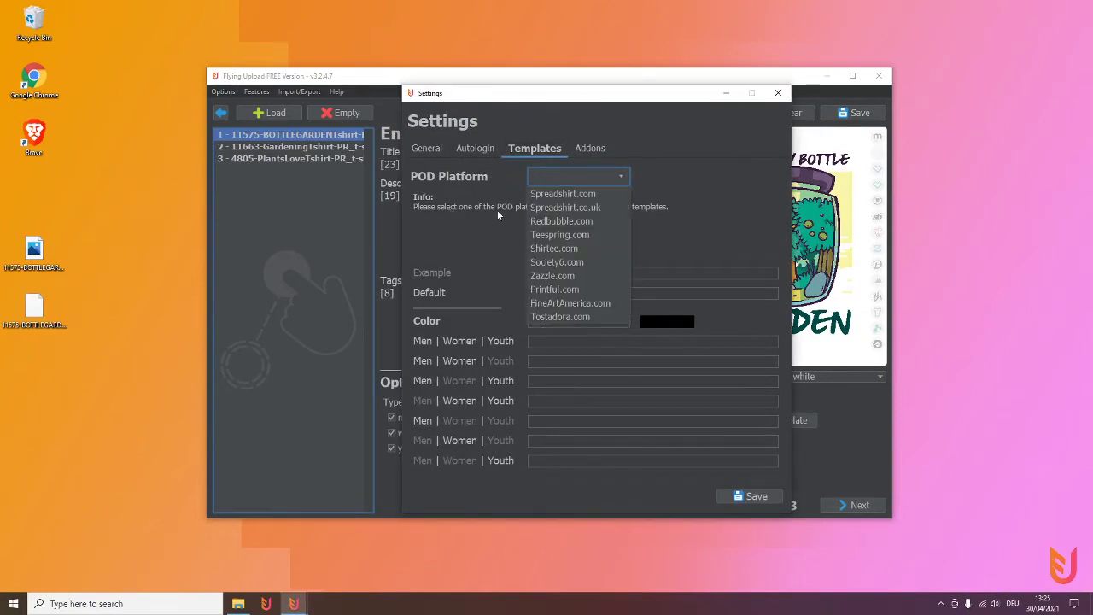
{"action": "left_click", "coordinate": [557, 209]}
{"action": "left_click_drag", "start_coordinate": [546, 93], "coordinate": [668, 104]}
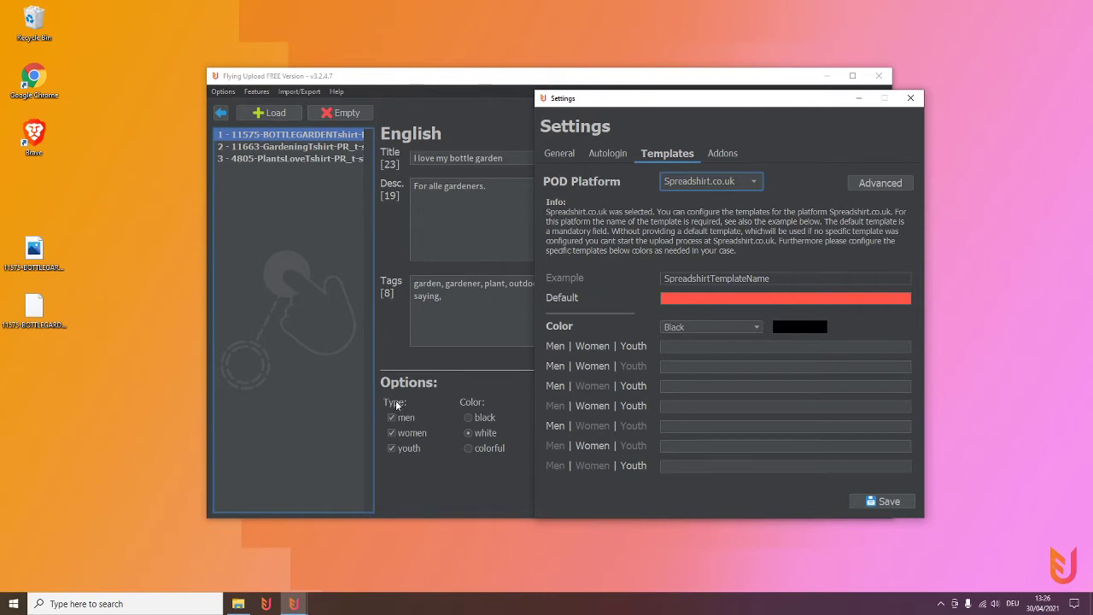
- Set the Spreadshirt.co.uk template colour to White
{"action": "left_click", "coordinate": [711, 328]}
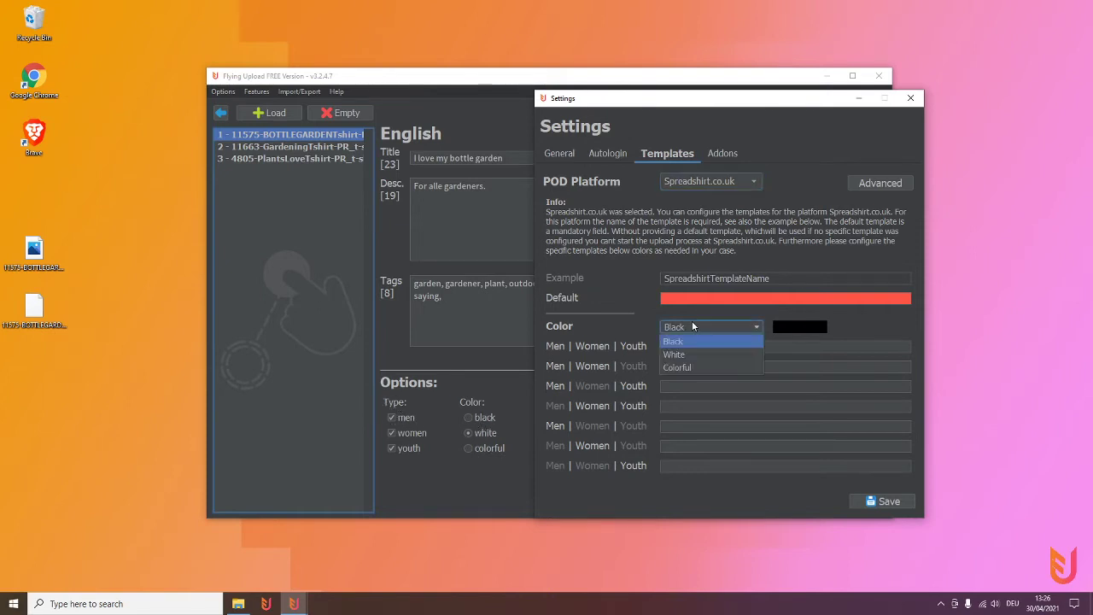
{"action": "left_click", "coordinate": [637, 320]}
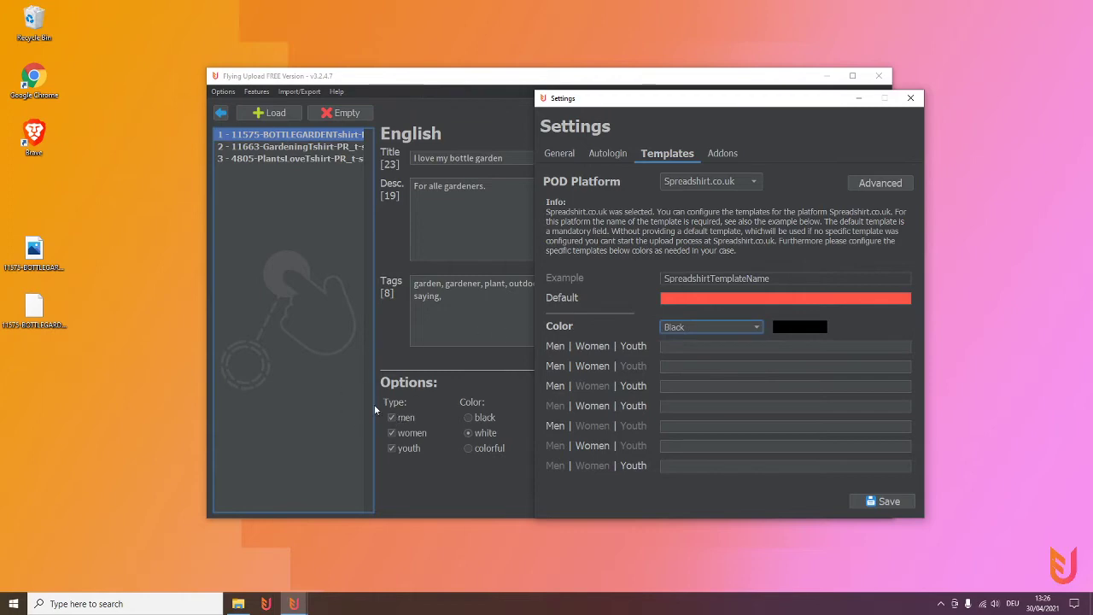
{"action": "left_click_drag", "start_coordinate": [647, 101], "coordinate": [226, 120]}
{"action": "left_click_drag", "start_coordinate": [371, 119], "coordinate": [406, 128]}
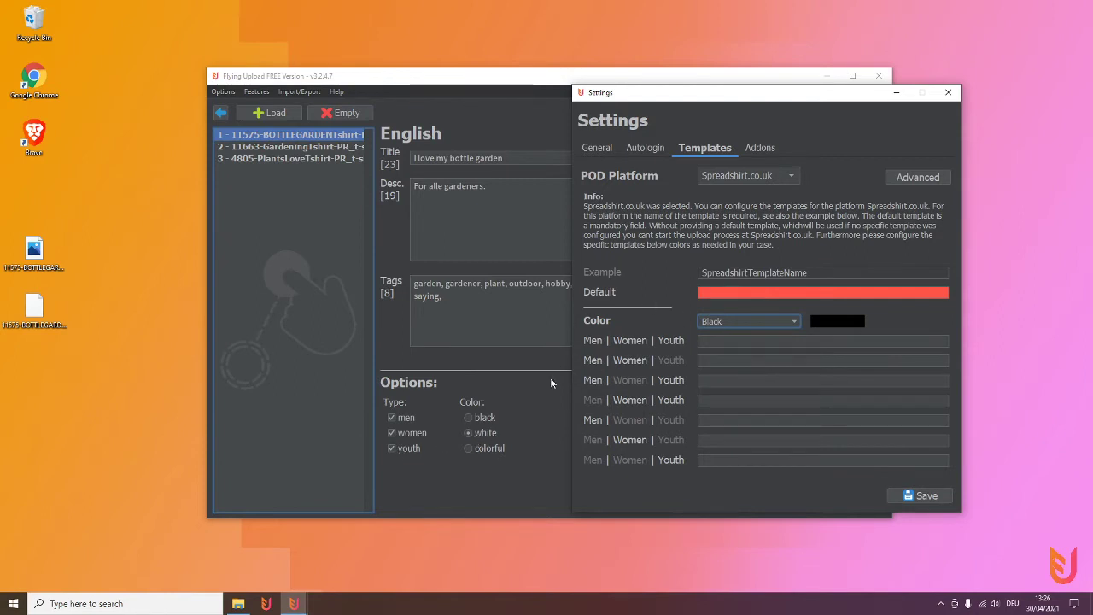
{"action": "left_click", "coordinate": [733, 321]}
{"action": "left_click", "coordinate": [714, 350]}
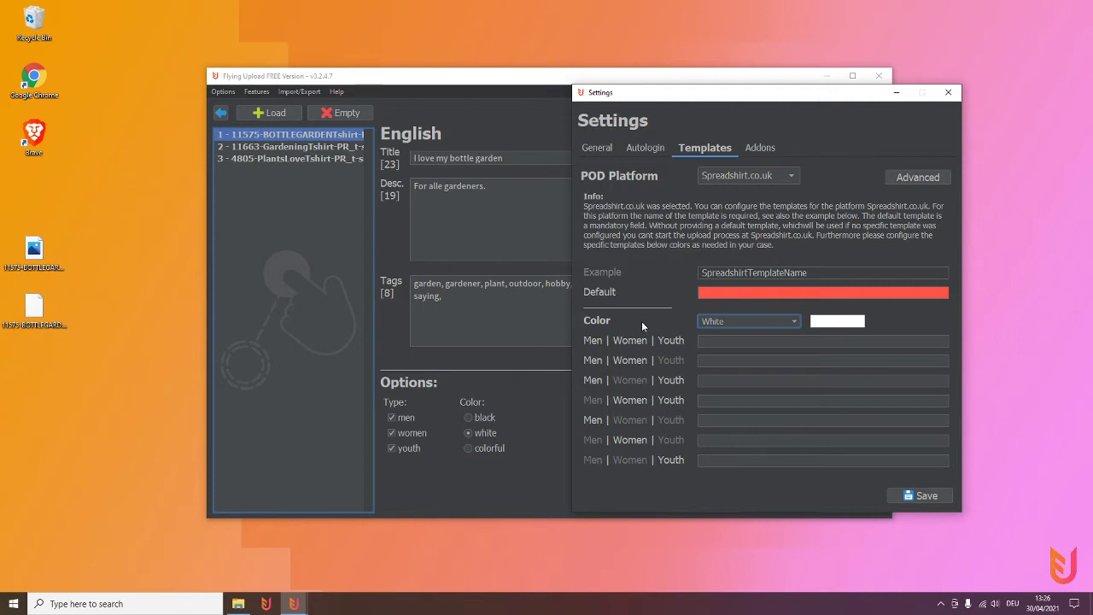
- Select the first Men|Women|Youth template field and bring up Spreadshirt's product templates list
{"action": "left_click", "coordinate": [594, 340]}
{"action": "left_click", "coordinate": [714, 340]}
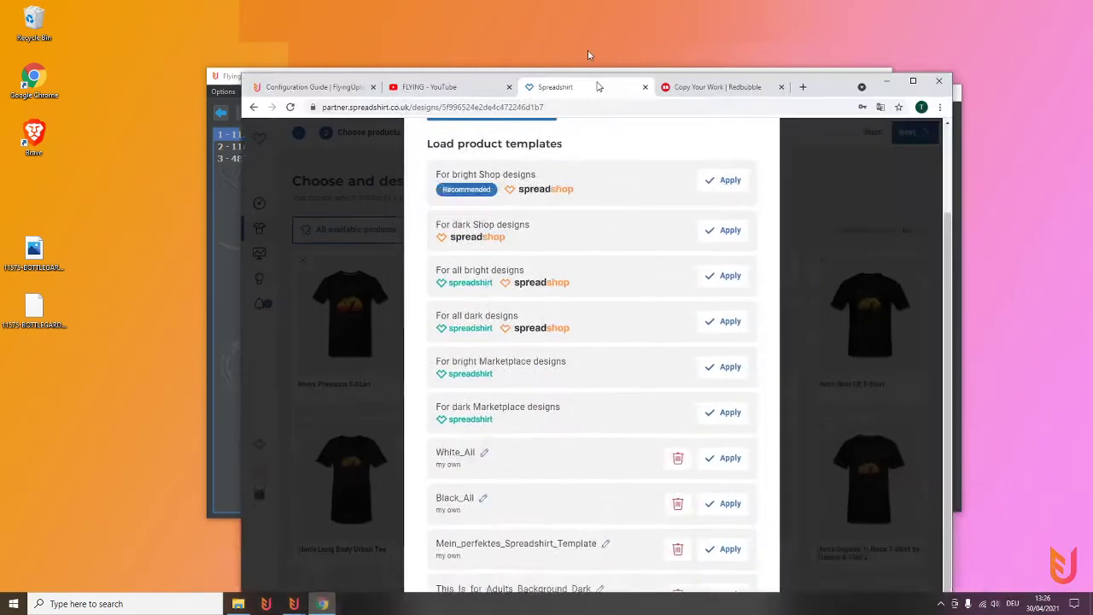
{"action": "double_click", "coordinate": [588, 50]}
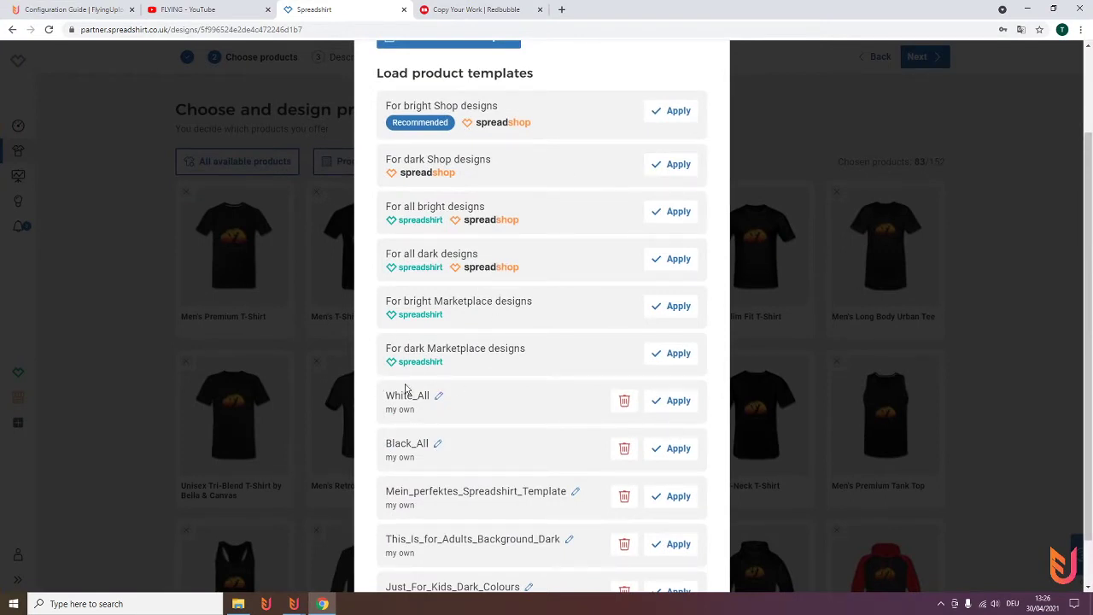
- Copy the White_All template name from Spreadshirt and restore the browser to reveal Flying Upload
{"action": "left_click_drag", "start_coordinate": [387, 395], "coordinate": [434, 395]}
{"action": "key", "text": "ctrl+c"}
{"action": "left_click_drag", "start_coordinate": [633, 9], "coordinate": [671, 54]}
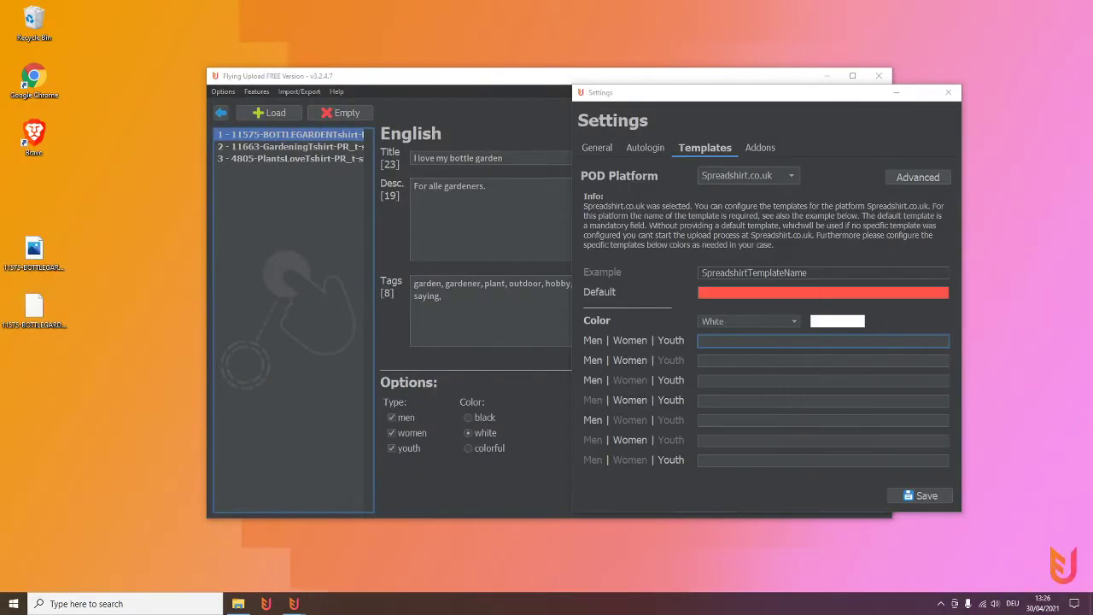
- Paste White_All into each of the seven White Men|Women|Youth template fields
{"action": "left_click", "coordinate": [644, 330]}
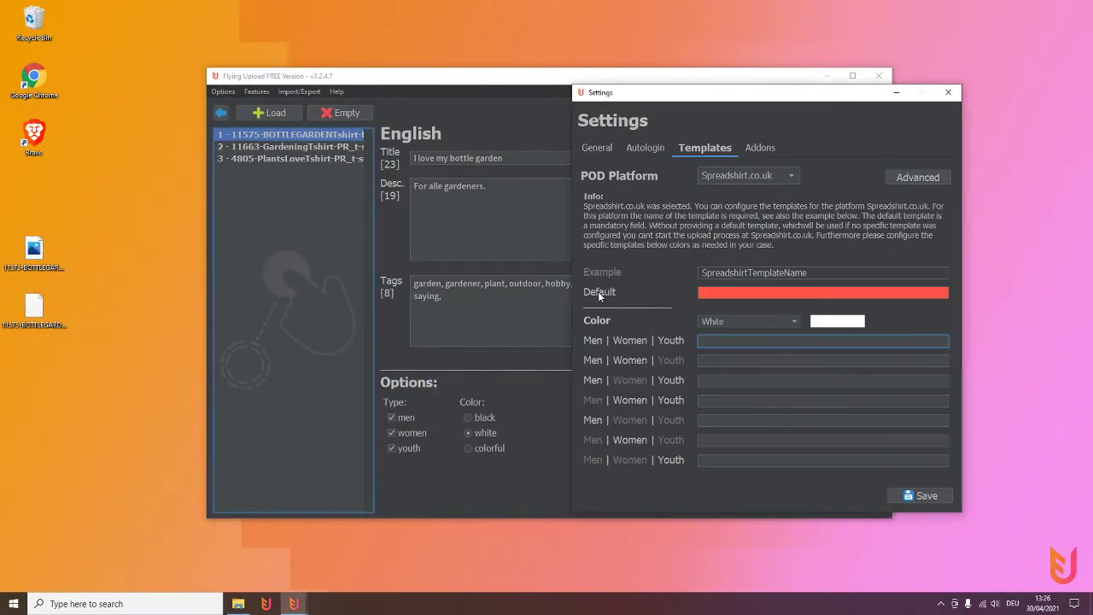
{"action": "key", "text": "ctrl+v"}
{"action": "key", "text": "Tab"}
{"action": "key", "text": "ctrl+v"}
{"action": "left_click", "coordinate": [715, 380]}
{"action": "key", "text": "ctrl+v"}
{"action": "left_click", "coordinate": [715, 399]}
{"action": "key", "text": "ctrl+v"}
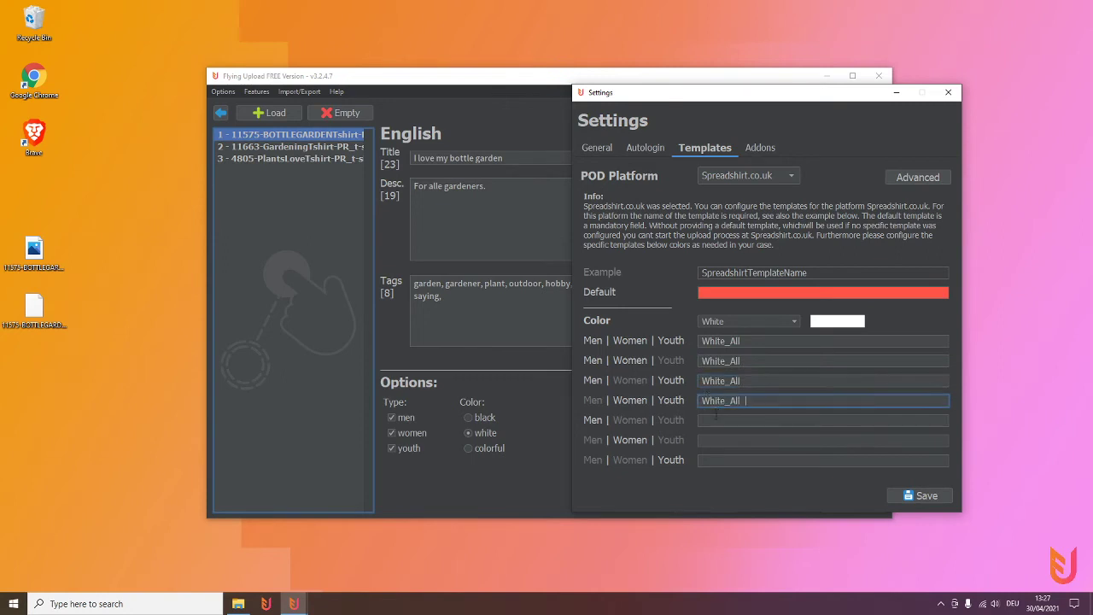
{"action": "left_click", "coordinate": [715, 420]}
{"action": "key", "text": "ctrl+v"}
{"action": "left_click", "coordinate": [714, 438]}
{"action": "key", "text": "ctrl+v"}
{"action": "left_click", "coordinate": [718, 459]}
{"action": "key", "text": "ctrl+v"}
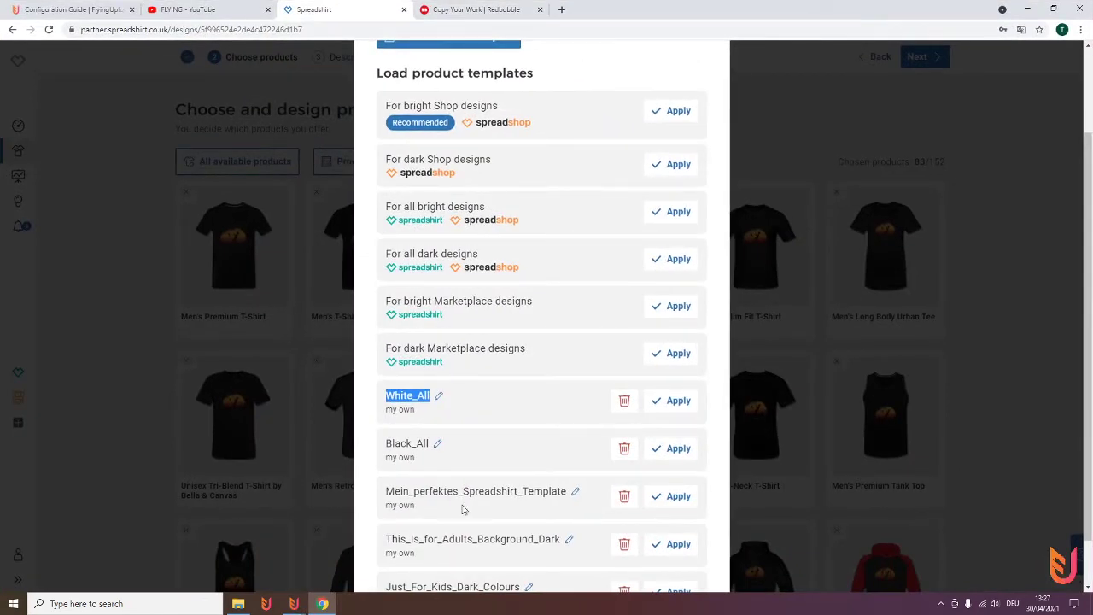
- Try 'For all bright designs' in the last White field, then clear it again
{"action": "scroll", "coordinate": [487, 473], "scroll_direction": "up", "scroll_amount": 1}
{"action": "scroll", "coordinate": [498, 467], "scroll_direction": "down", "scroll_amount": 2}
{"action": "scroll", "coordinate": [499, 468], "scroll_direction": "up", "scroll_amount": 2}
{"action": "left_click_drag", "start_coordinate": [386, 264], "coordinate": [497, 265]}
{"action": "key", "text": "ctrl+c"}
{"action": "left_click_drag", "start_coordinate": [647, 11], "coordinate": [646, 43]}
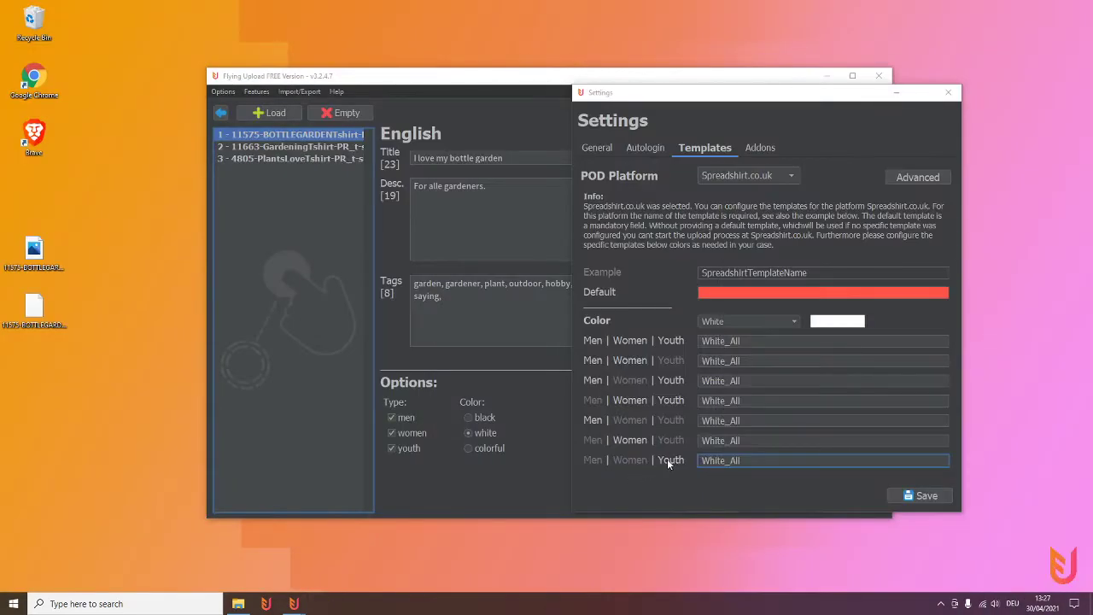
{"action": "left_click", "coordinate": [763, 465]}
{"action": "key", "text": "ctrl+a"}
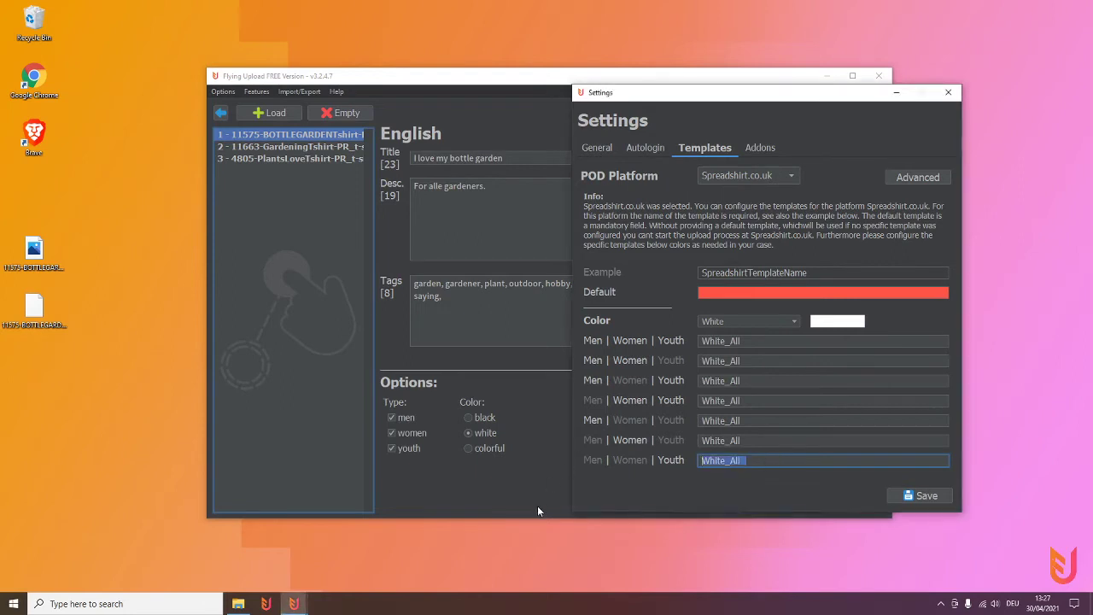
{"action": "key", "text": "ctrl+v"}
{"action": "key", "text": "ctrl+a"}
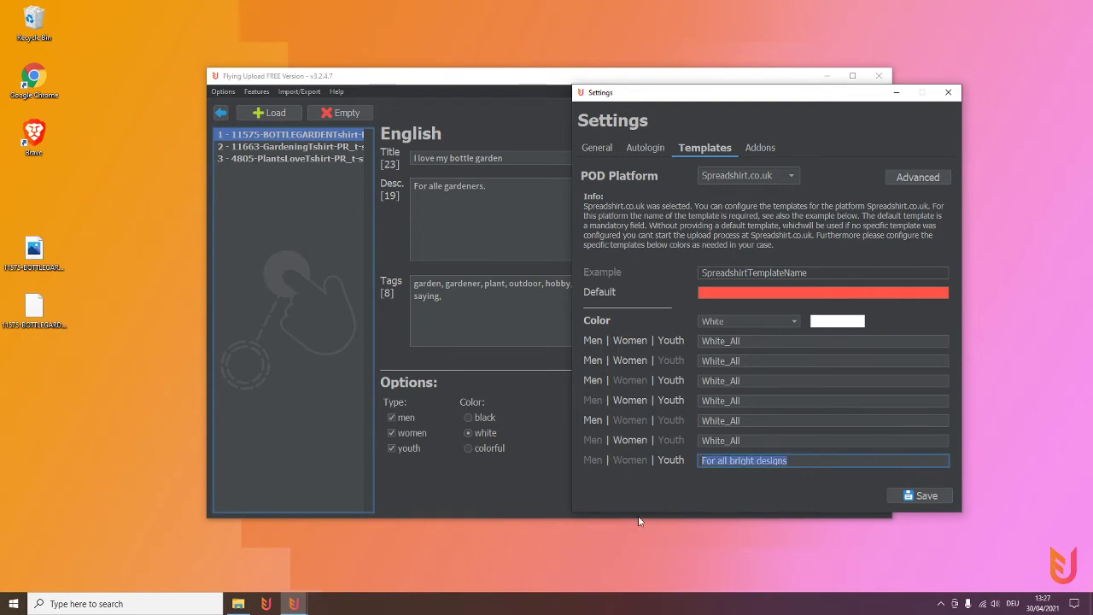
{"action": "left_click", "coordinate": [722, 421]}
{"action": "left_click", "coordinate": [710, 294]}
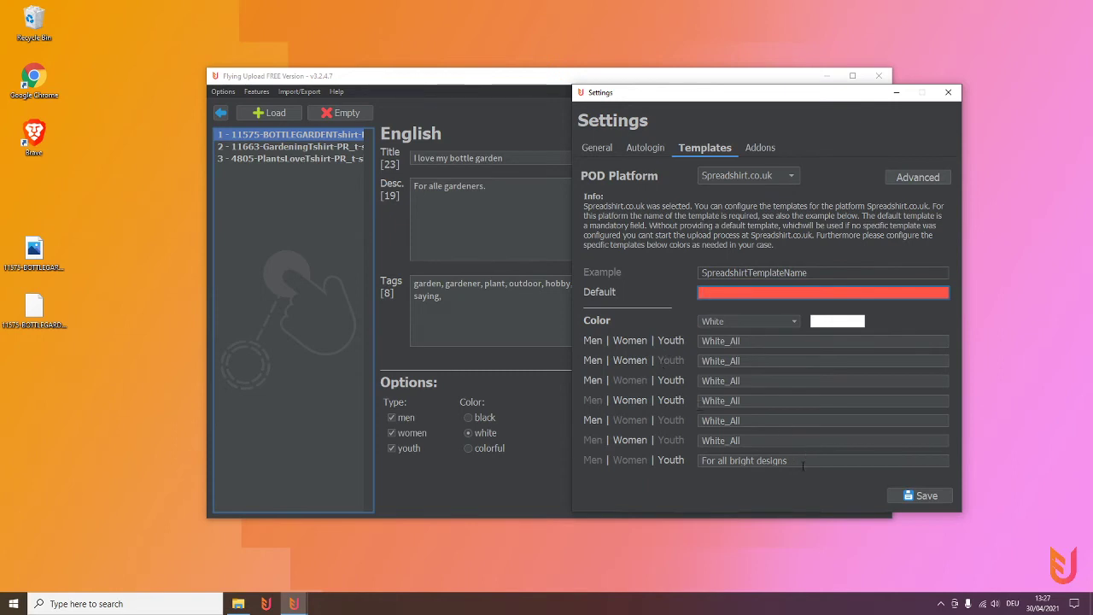
{"action": "left_click_drag", "start_coordinate": [803, 466], "coordinate": [519, 444]}
{"action": "key", "text": "BackSpace"}
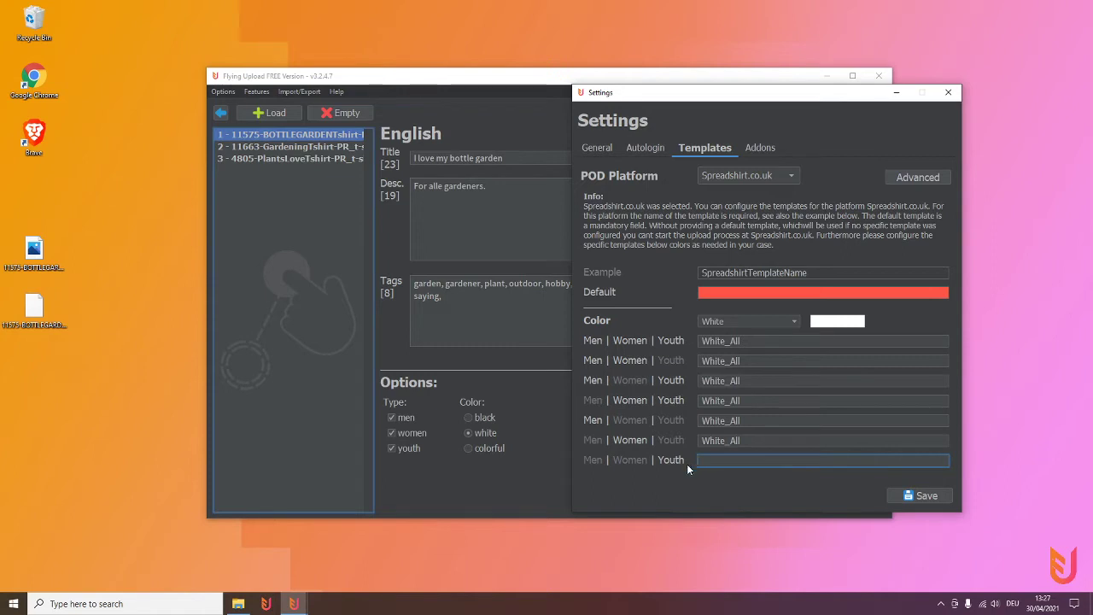
- Enter 'For all dark designs' as the Default template and restore White_All in the last field
{"action": "left_click", "coordinate": [706, 294]}
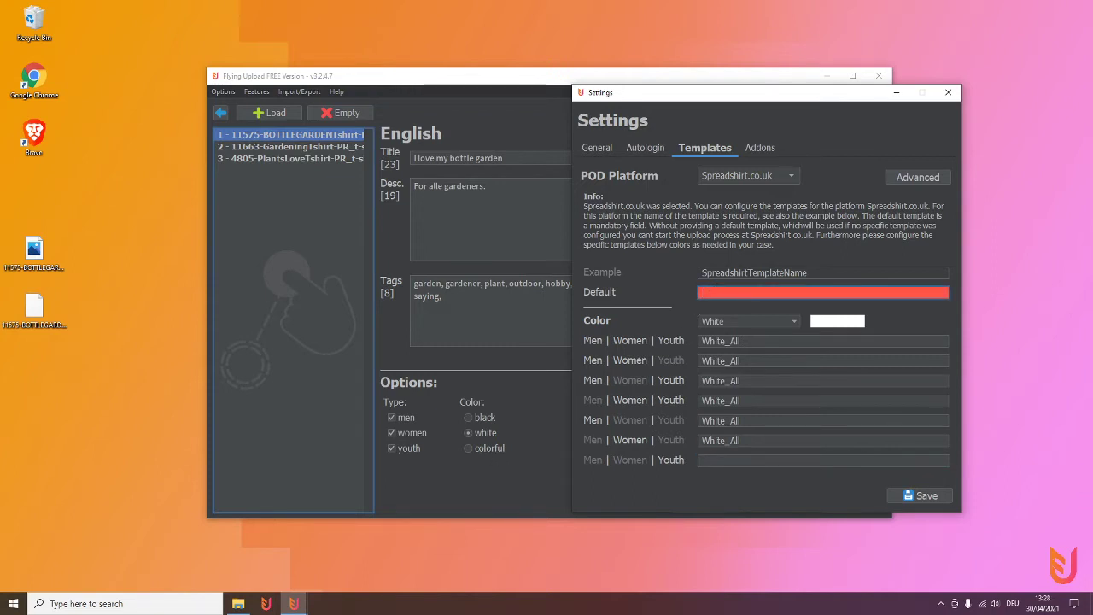
{"action": "left_click", "coordinate": [723, 293]}
{"action": "type", "text": "For all dark designs"}
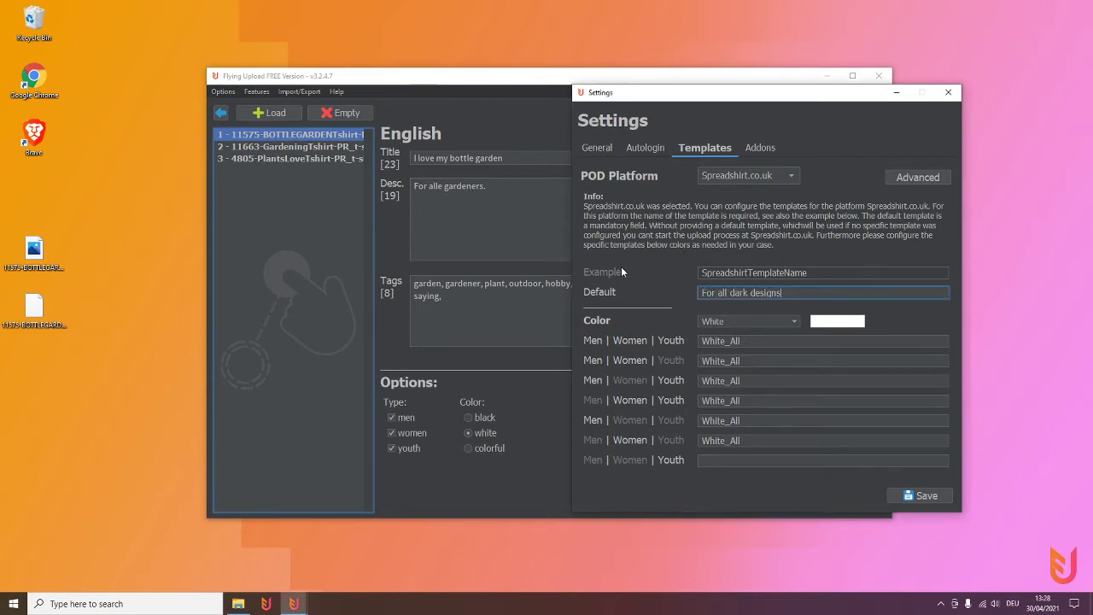
{"action": "left_click", "coordinate": [718, 441]}
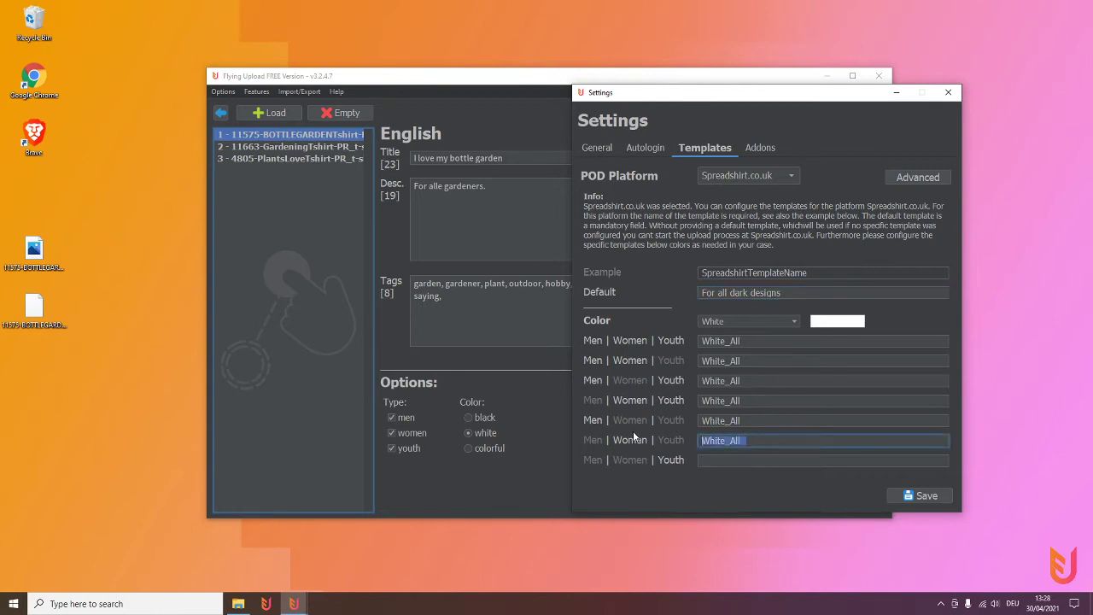
{"action": "left_click", "coordinate": [725, 461]}
{"action": "type", "text": "White_All"}
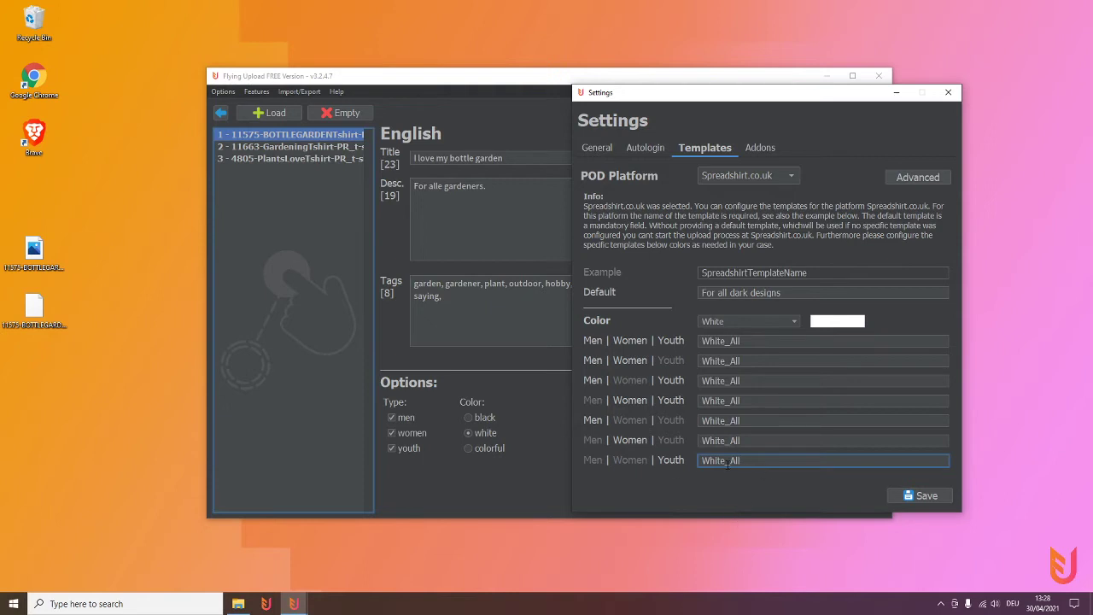
{"action": "key", "text": "Tab"}
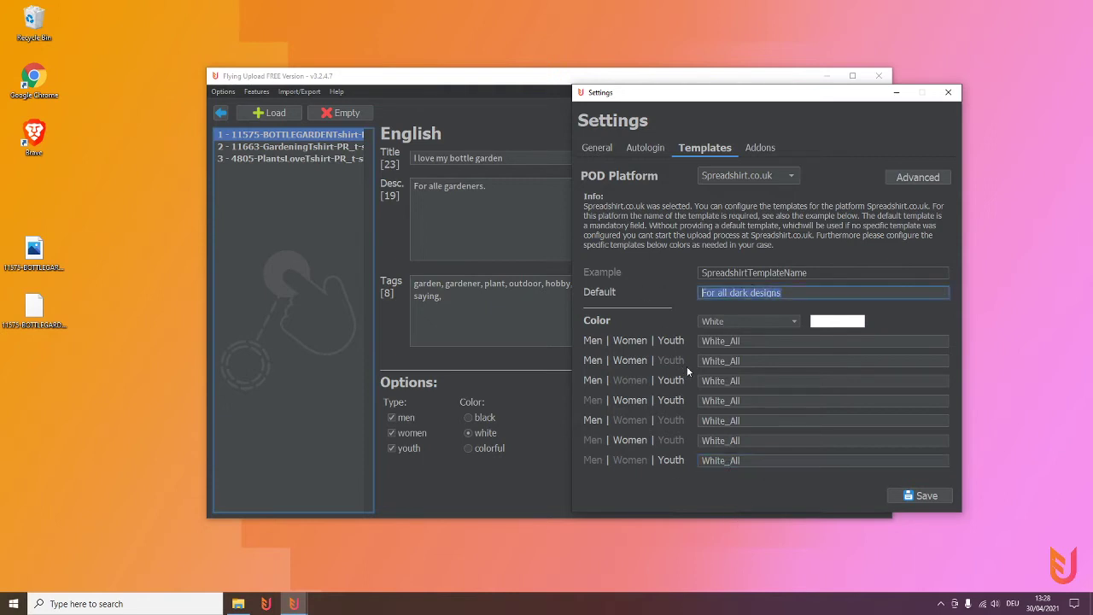
- Switch the template colour to Black and paste Black_All into its template fields
{"action": "left_click", "coordinate": [726, 322]}
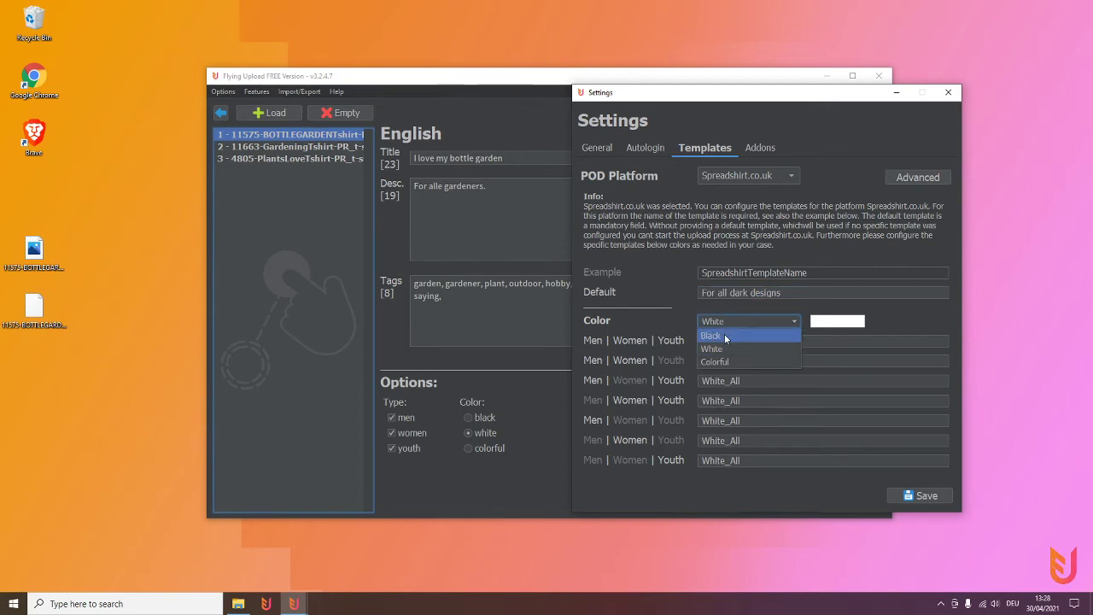
{"action": "left_click", "coordinate": [724, 334]}
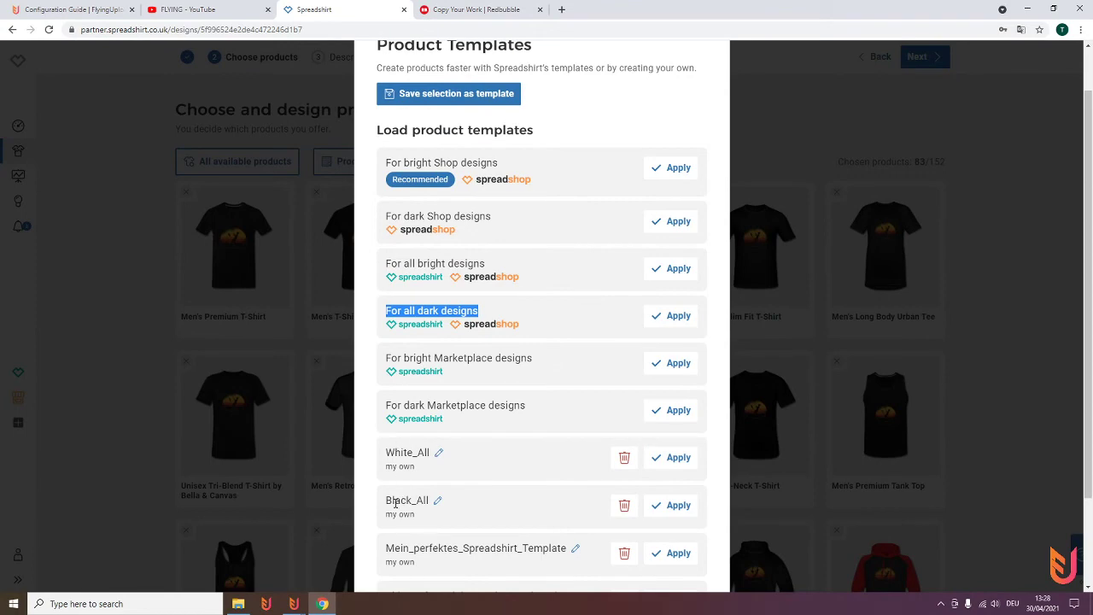
{"action": "left_click_drag", "start_coordinate": [386, 501], "coordinate": [428, 501]}
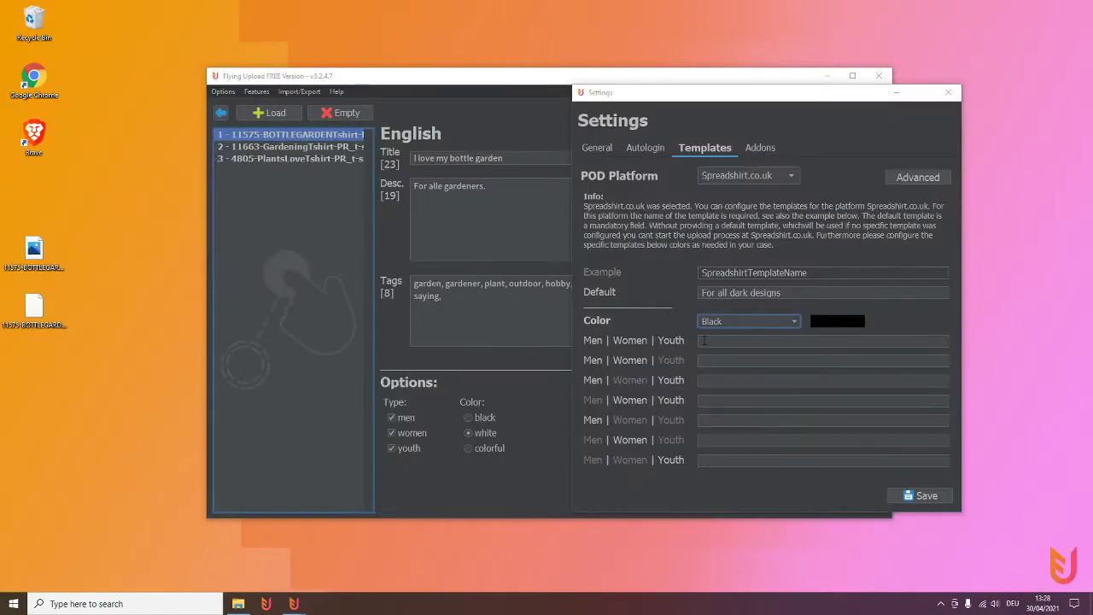
{"action": "type", "text": "Black_All"}
{"action": "left_click", "coordinate": [714, 361]}
{"action": "type", "text": "Black_All"}
{"action": "left_click", "coordinate": [713, 381]}
{"action": "type", "text": "Black_All"}
{"action": "left_click", "coordinate": [713, 400]}
{"action": "type", "text": "Black_All"}
{"action": "left_click", "coordinate": [713, 420]}
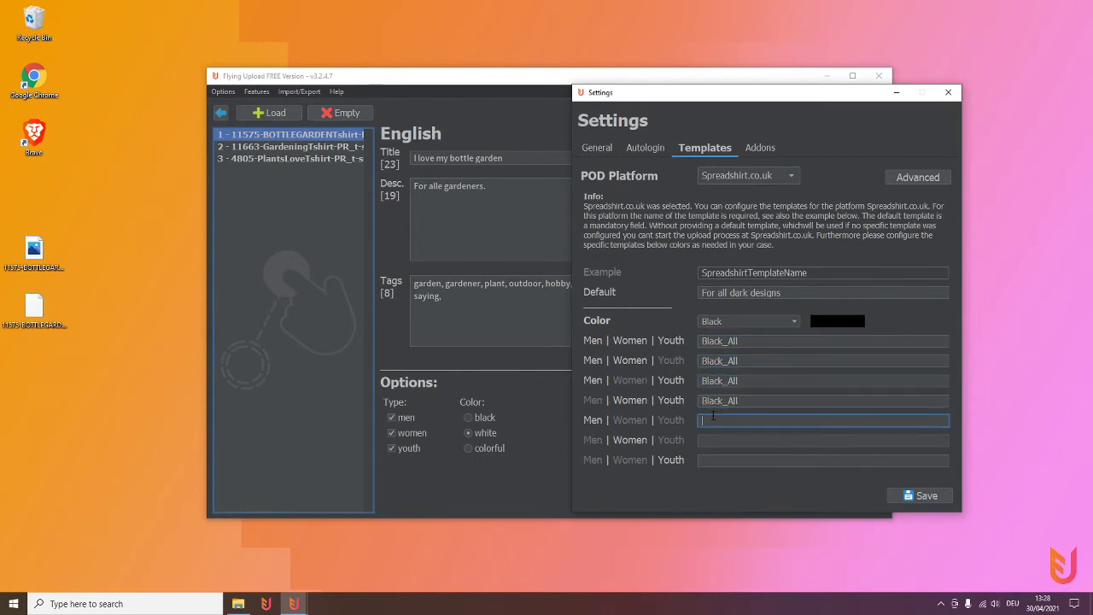
{"action": "key", "text": "ctrl+v"}
{"action": "left_click", "coordinate": [714, 440]}
{"action": "key", "text": "ctrl+v"}
{"action": "left_click", "coordinate": [713, 460]}
{"action": "type", "text": "Black_All"}
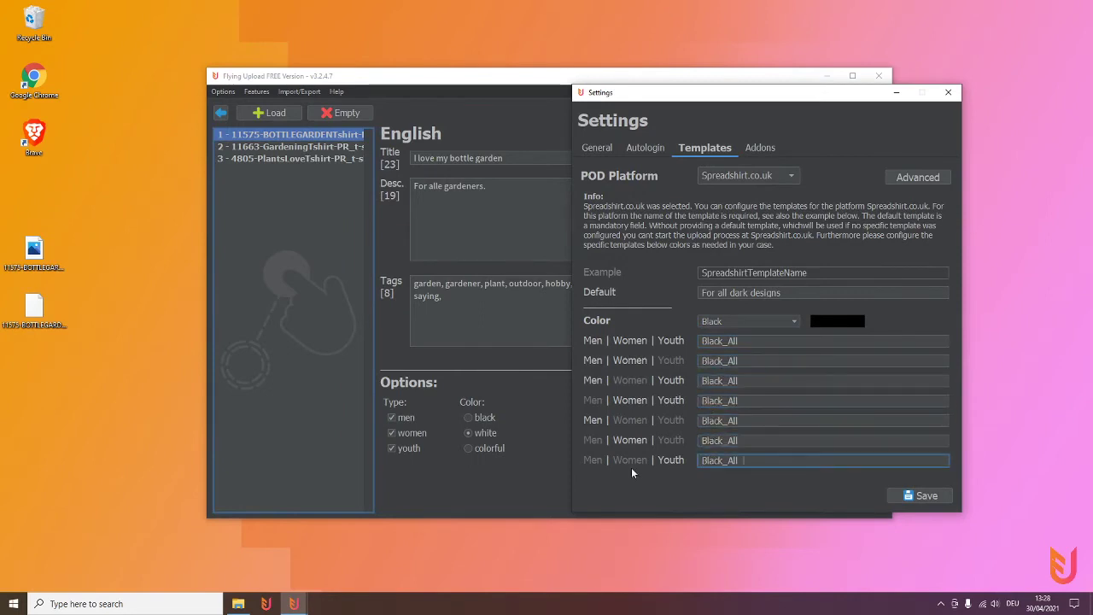
- Switch the colour to Colorful, then change the POD platform to Redbubble.com
{"action": "left_click", "coordinate": [744, 321]}
{"action": "left_click", "coordinate": [721, 361]}
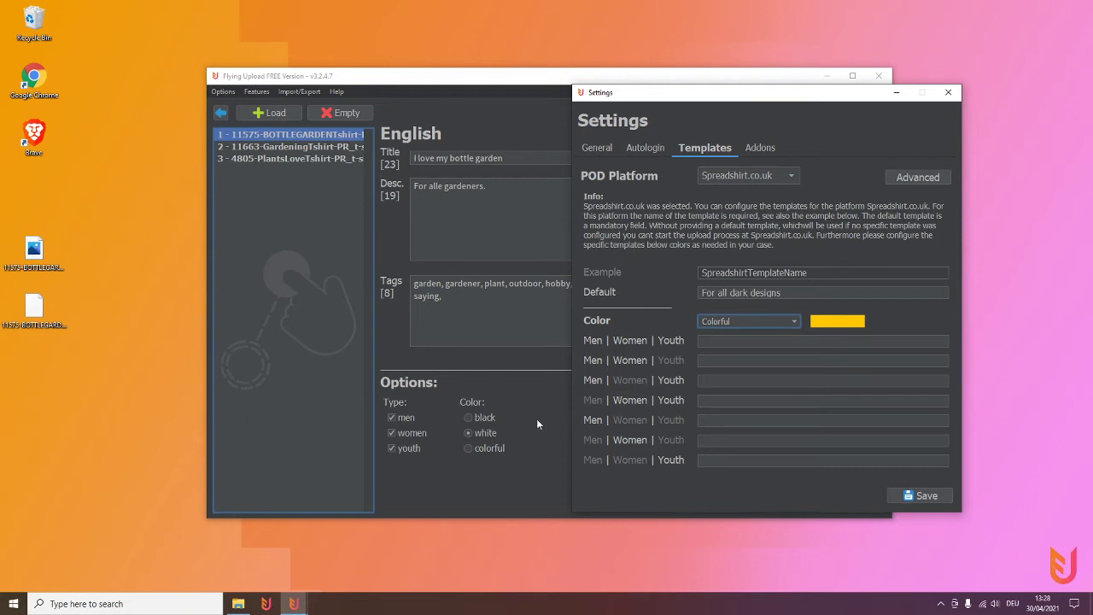
{"action": "key", "text": "Tab"}
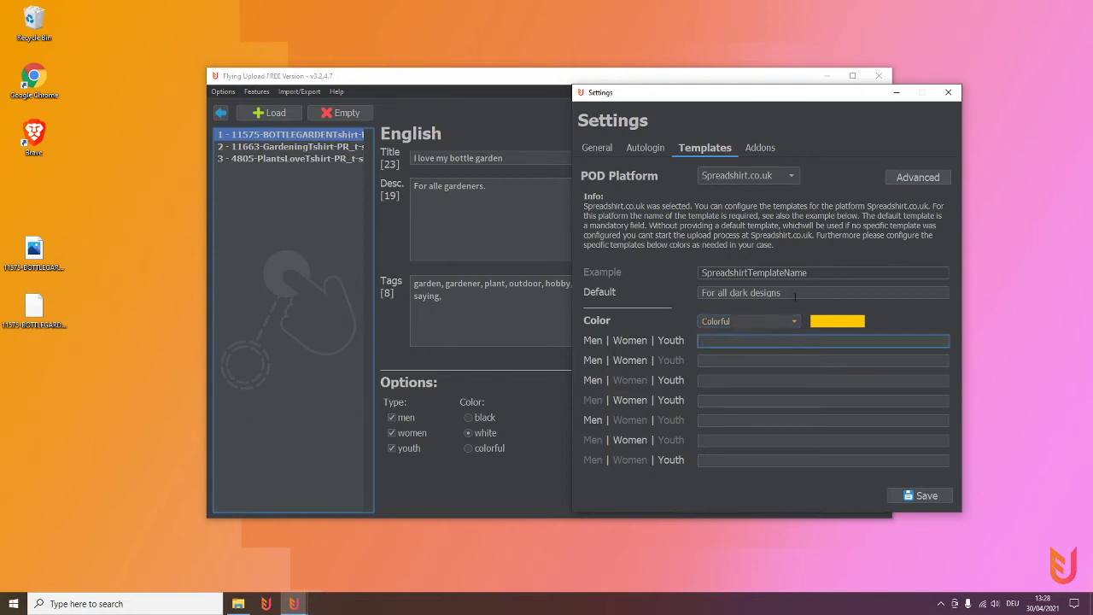
{"action": "key", "text": "shift+Tab"}
{"action": "key", "text": "shift+Tab"}
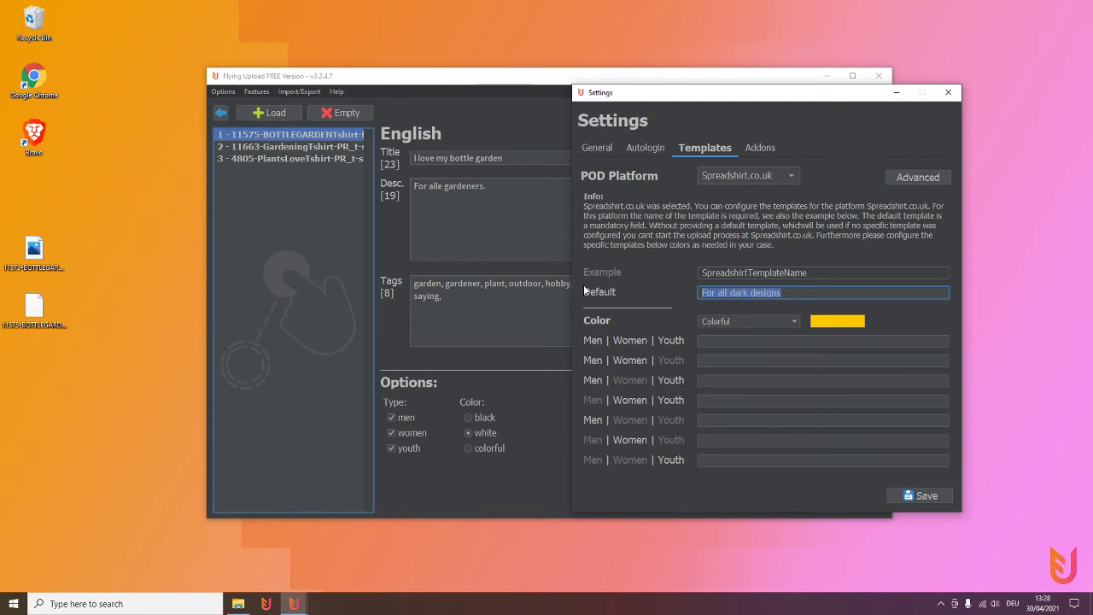
{"action": "left_click", "coordinate": [731, 177]}
{"action": "left_click", "coordinate": [733, 221]}
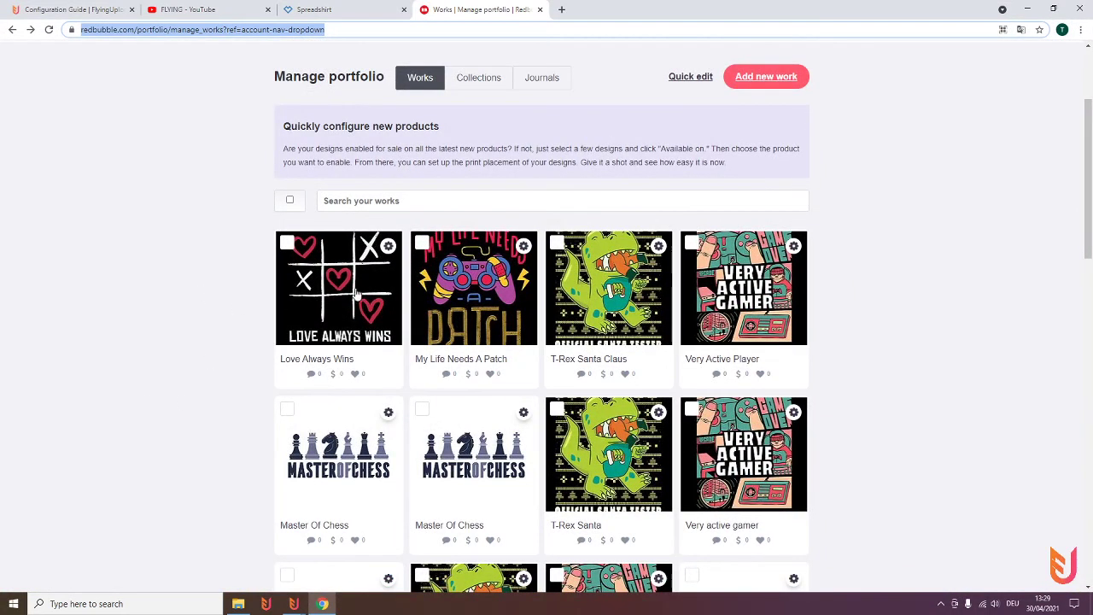
- Duplicate the Love Always Wins design in Redbubble, copy the duplicate's address and close the browser
{"action": "left_click", "coordinate": [389, 247]}
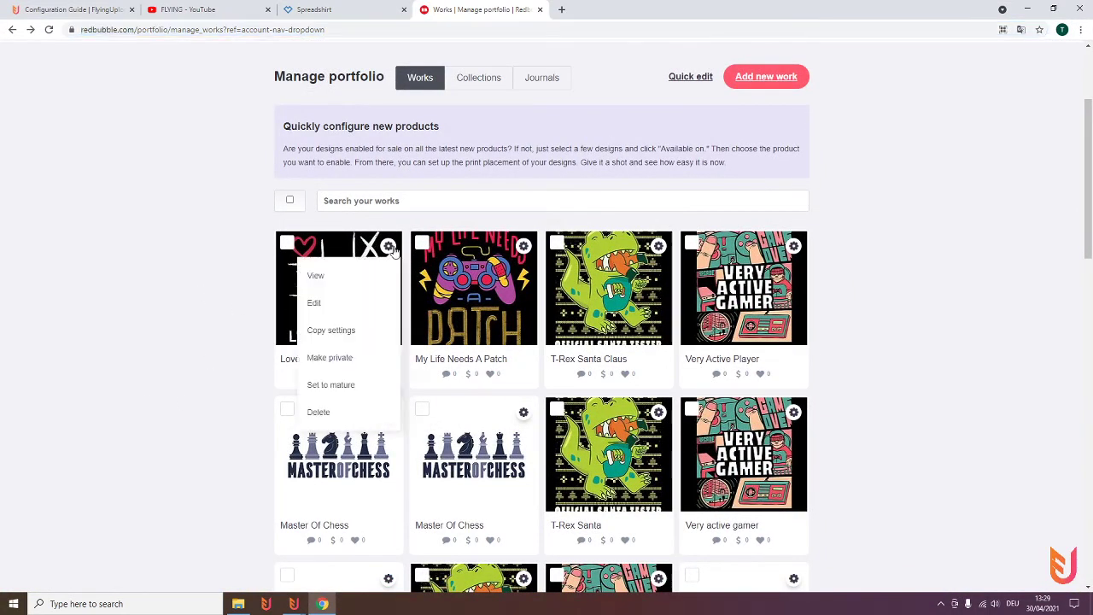
{"action": "left_click", "coordinate": [332, 335]}
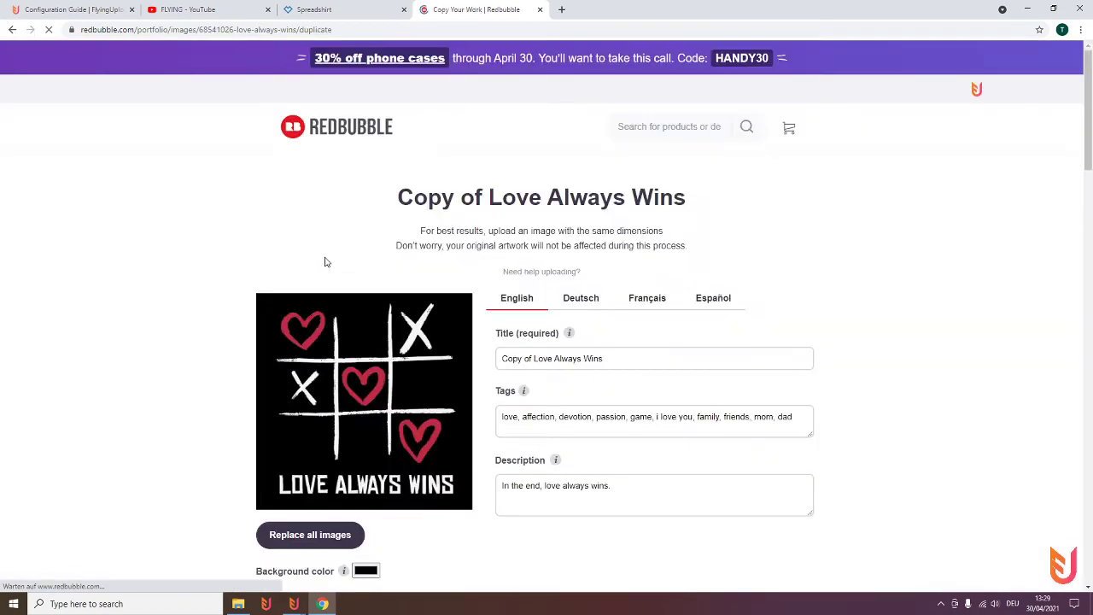
{"action": "left_click", "coordinate": [373, 30]}
{"action": "key", "text": "ctrl+c"}
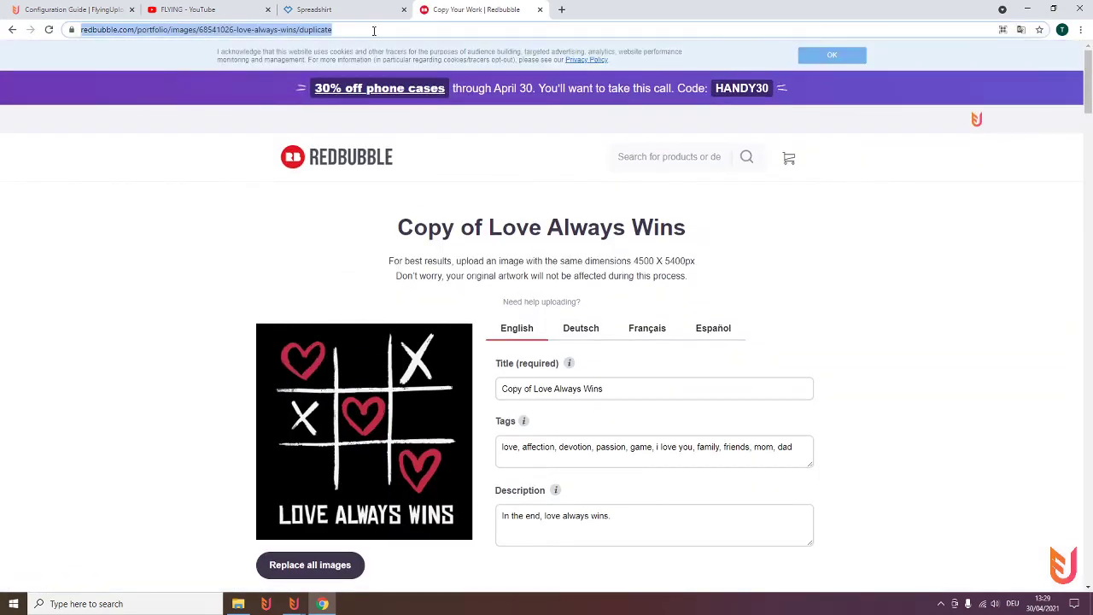
{"action": "key", "text": "alt+F4"}
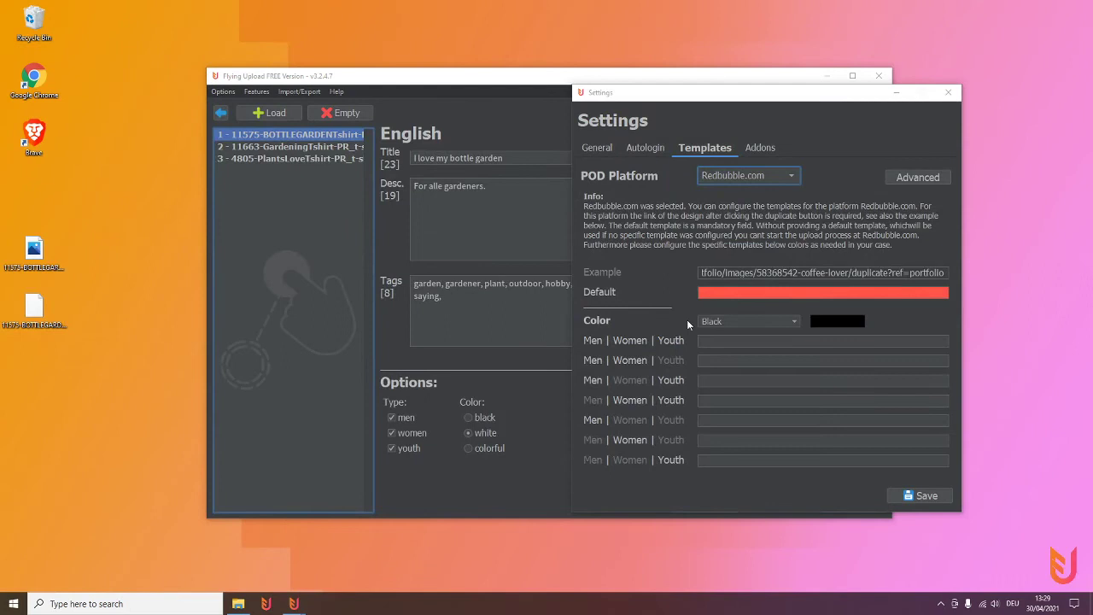
- Paste the Love Always Wins duplicate link into Default and all seven Black fields, then switch to White
{"action": "left_click", "coordinate": [717, 292]}
{"action": "key", "text": "ctrl+v"}
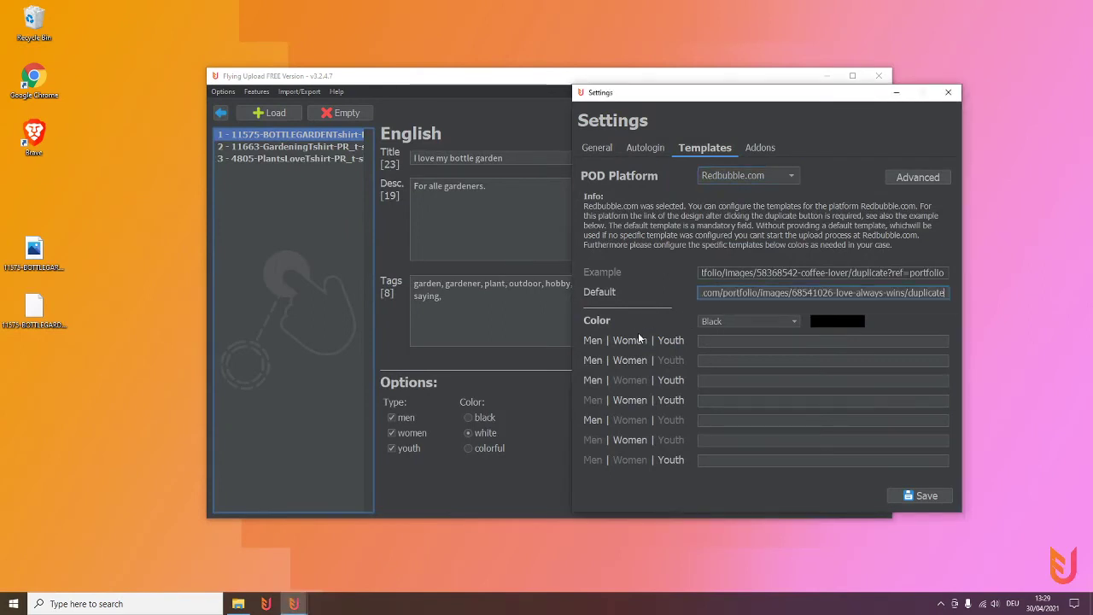
{"action": "left_click", "coordinate": [714, 341]}
{"action": "key", "text": "ctrl+v"}
{"action": "left_click", "coordinate": [717, 361]}
{"action": "key", "text": "ctrl+v"}
{"action": "left_click", "coordinate": [722, 380]}
{"action": "key", "text": "ctrl+v"}
{"action": "left_click", "coordinate": [726, 400]}
{"action": "key", "text": "ctrl+v"}
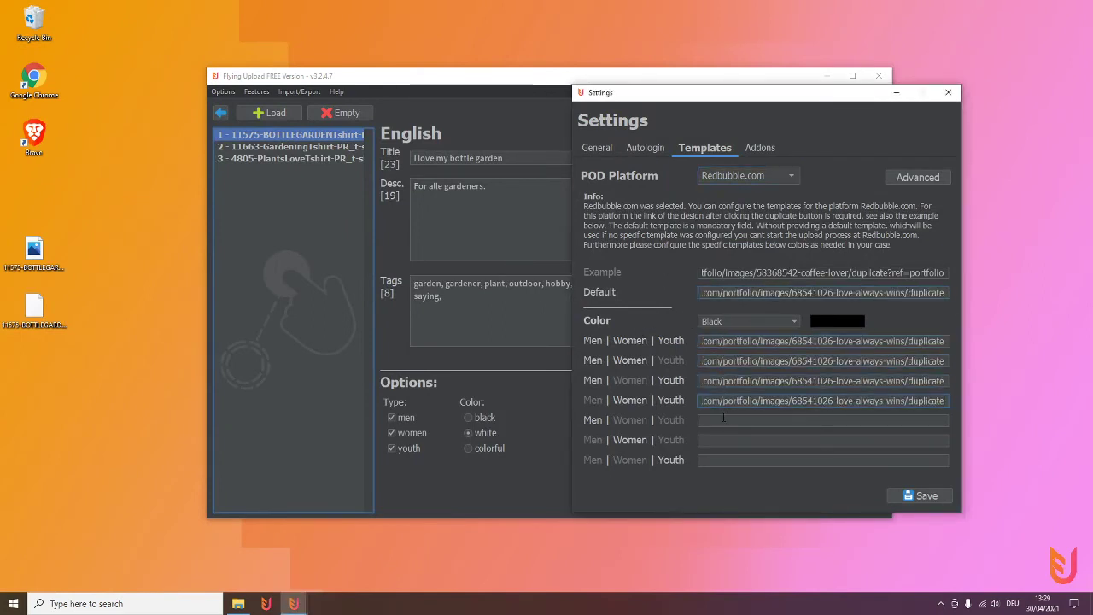
{"action": "left_click", "coordinate": [727, 420]}
{"action": "key", "text": "ctrl+v"}
{"action": "left_click", "coordinate": [727, 440]}
{"action": "key", "text": "ctrl+v"}
{"action": "left_click", "coordinate": [728, 459]}
{"action": "key", "text": "ctrl+v"}
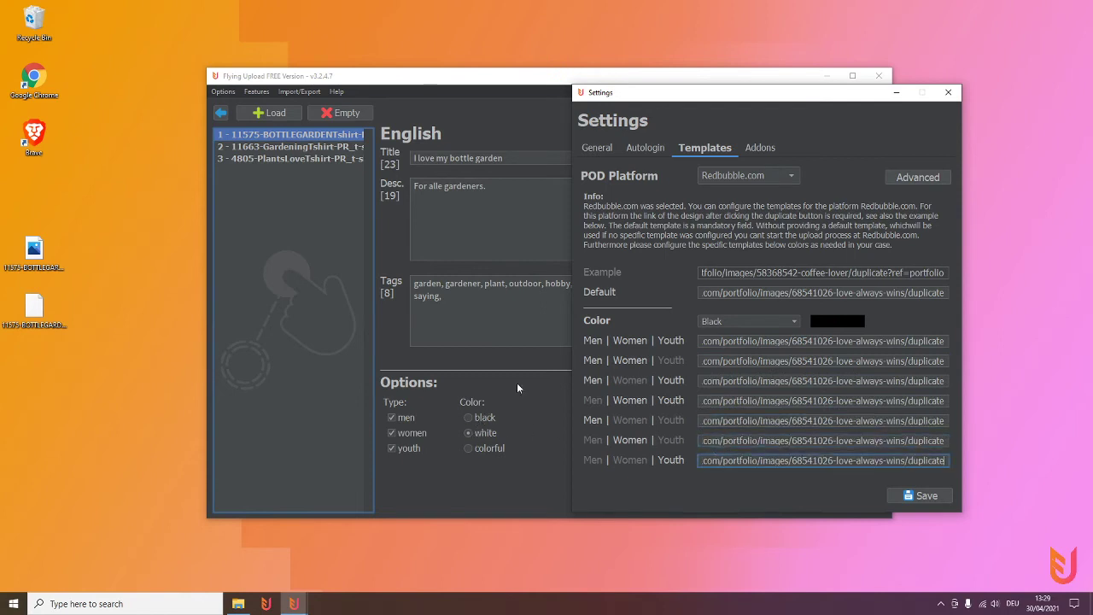
{"action": "left_click", "coordinate": [738, 322]}
{"action": "left_click", "coordinate": [725, 344]}
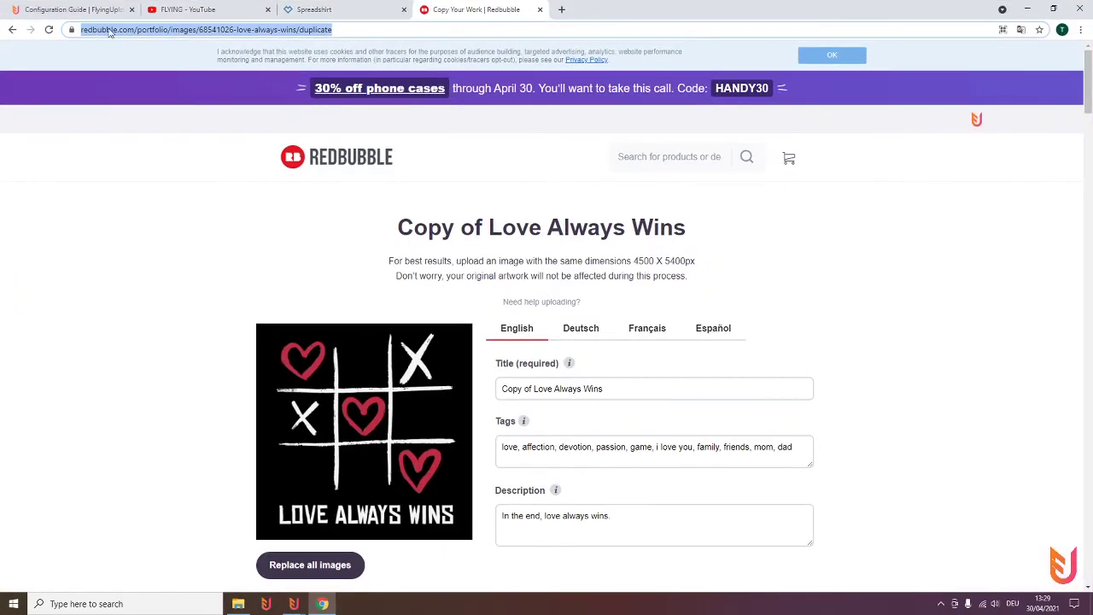
- Back in the Redbubble portfolio, create a duplicate of the Master Of Chess design
{"action": "left_click", "coordinate": [13, 31]}
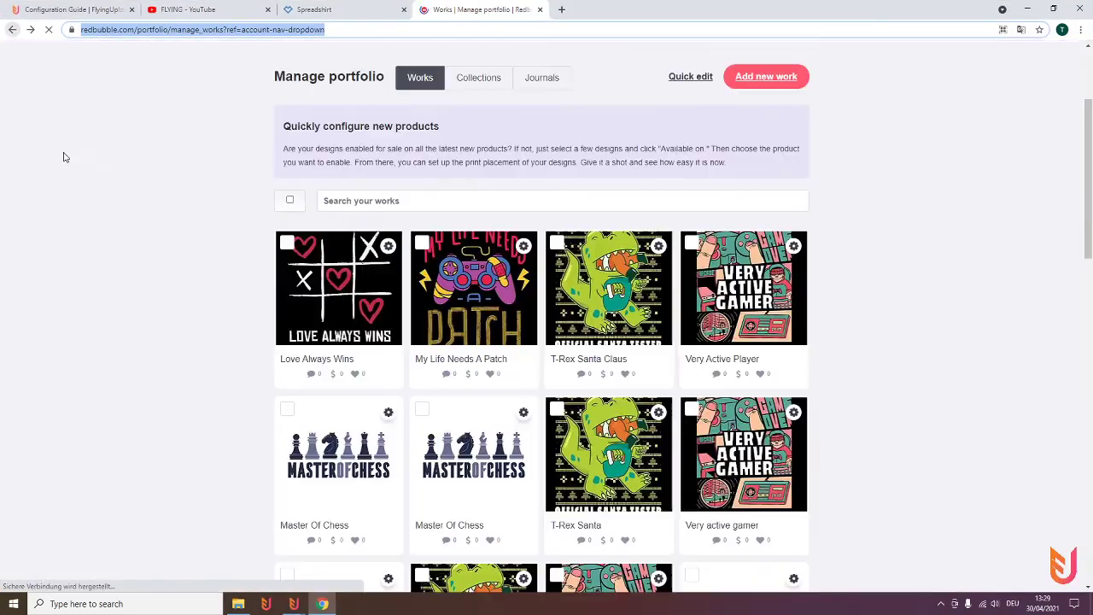
{"action": "left_click", "coordinate": [389, 414]}
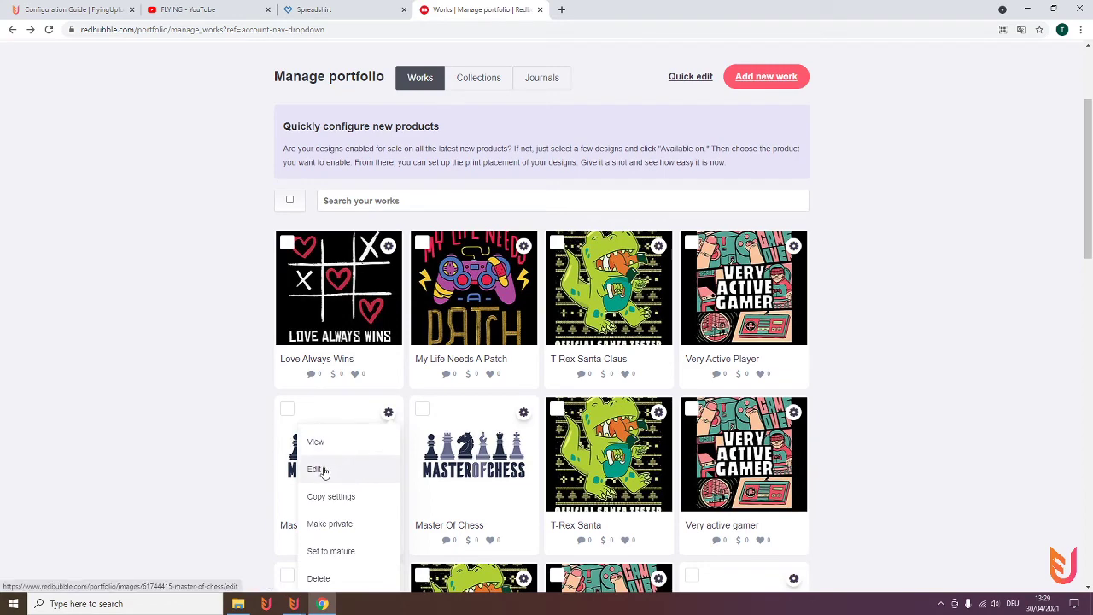
{"action": "left_click", "coordinate": [344, 497]}
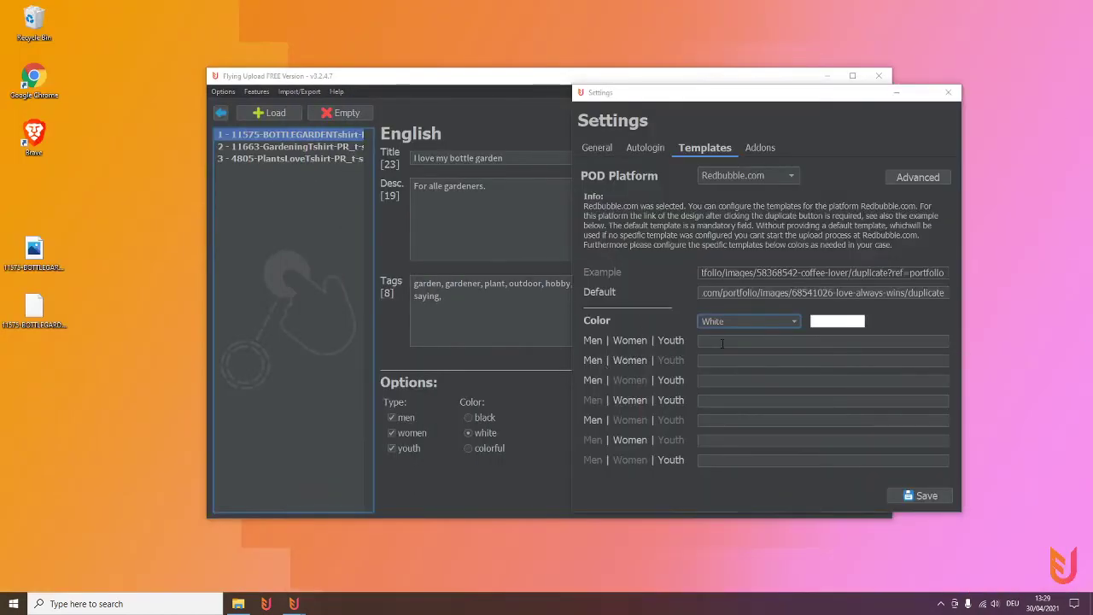
- Paste the Master Of Chess duplicate link into each of the seven White Men|Women|Youth fields
{"action": "type", "text": "https://www.redbubble.com/portfolio/images/61744415-master-of-chess/duplicate"}
{"action": "key", "text": "Tab"}
{"action": "type", "text": "https://www.redbubble.com/portfolio/images/61744415-master-of-chess/duplicate"}
{"action": "key", "text": "Tab"}
{"action": "type", "text": "https://www.redbubble.com/portfolio/images/61744415-master-of-chess/duplicate"}
{"action": "key", "text": "Tab"}
{"action": "key", "text": "ctrl+v"}
{"action": "key", "text": "Tab"}
{"action": "key", "text": "ctrl+v"}
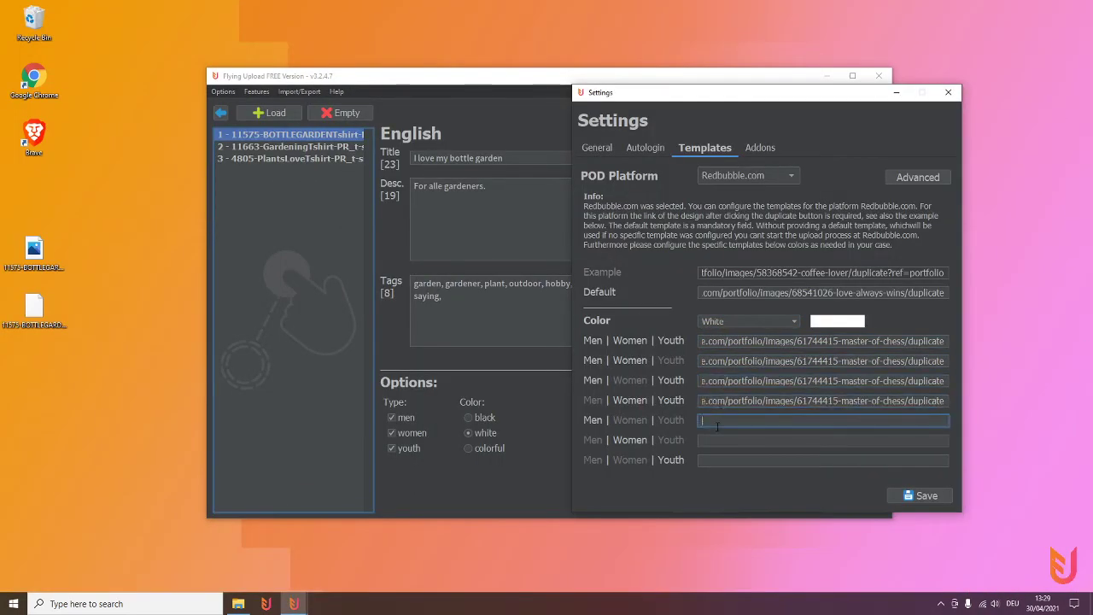
{"action": "key", "text": "Tab"}
{"action": "type", "text": "https://www.redbubble.com/portfolio/images/61744415-master-of-chess/duplicate"}
{"action": "key", "text": "Tab"}
{"action": "type", "text": "https://www.redbubble.com/portfolio/images/61744415-master-of-chess/duplicate"}
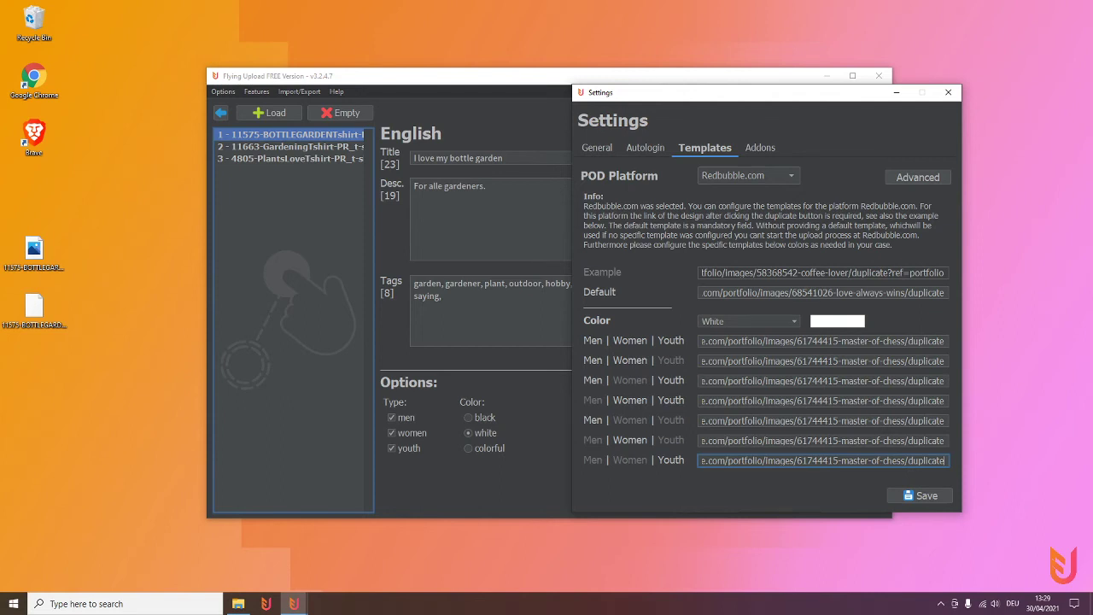
- Look at the Society6.com templates, return to Spreadshirt.com, and close the browser guide
{"action": "left_click", "coordinate": [729, 175]}
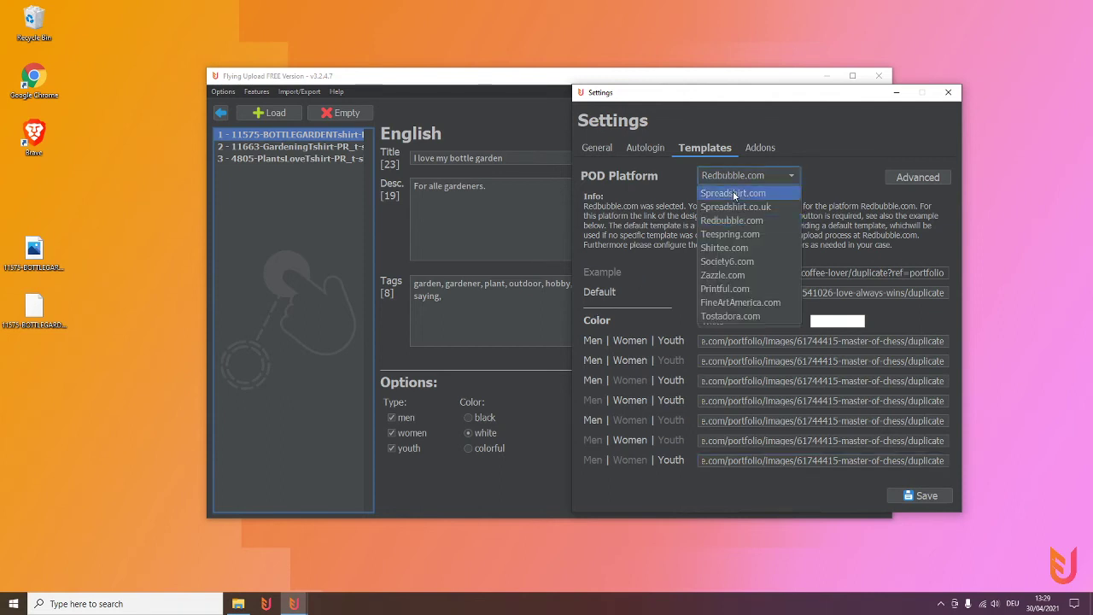
{"action": "left_click", "coordinate": [734, 194]}
{"action": "left_click", "coordinate": [757, 174]}
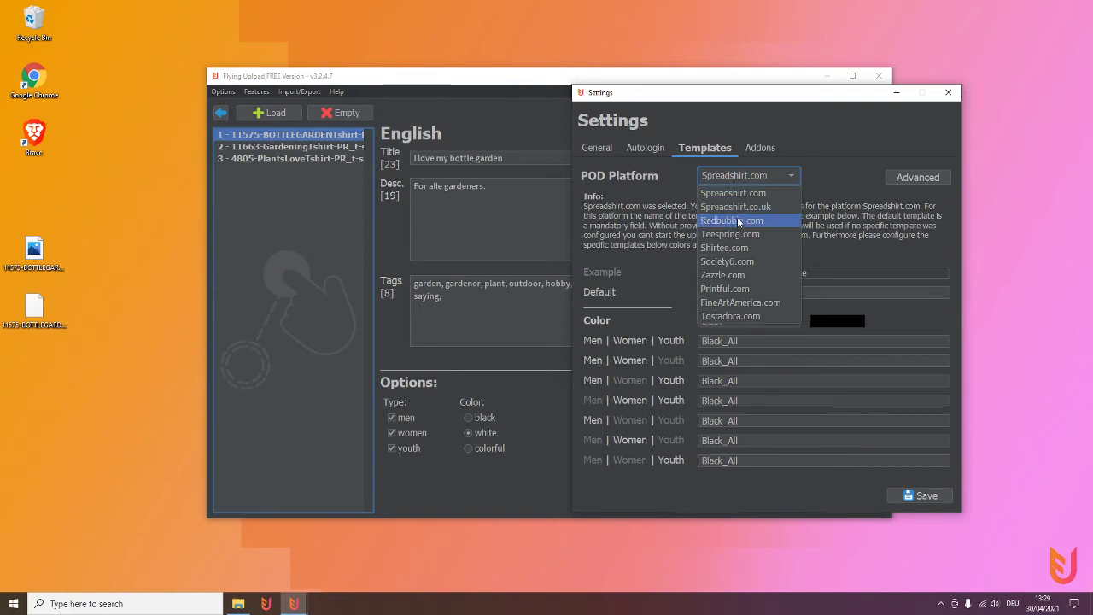
{"action": "left_click", "coordinate": [735, 261]}
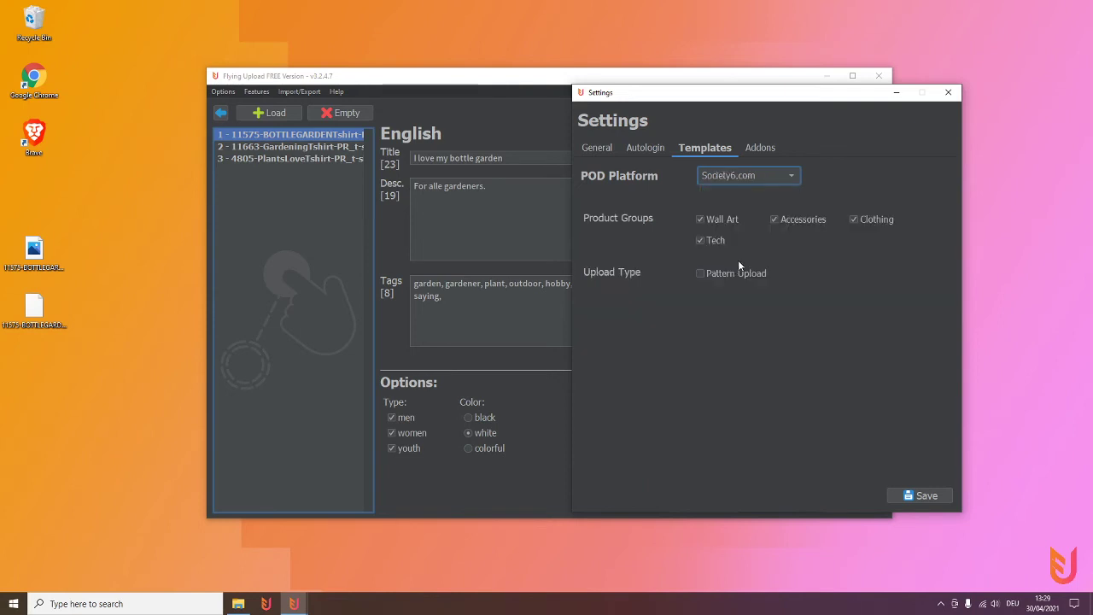
{"action": "left_click", "coordinate": [763, 173]}
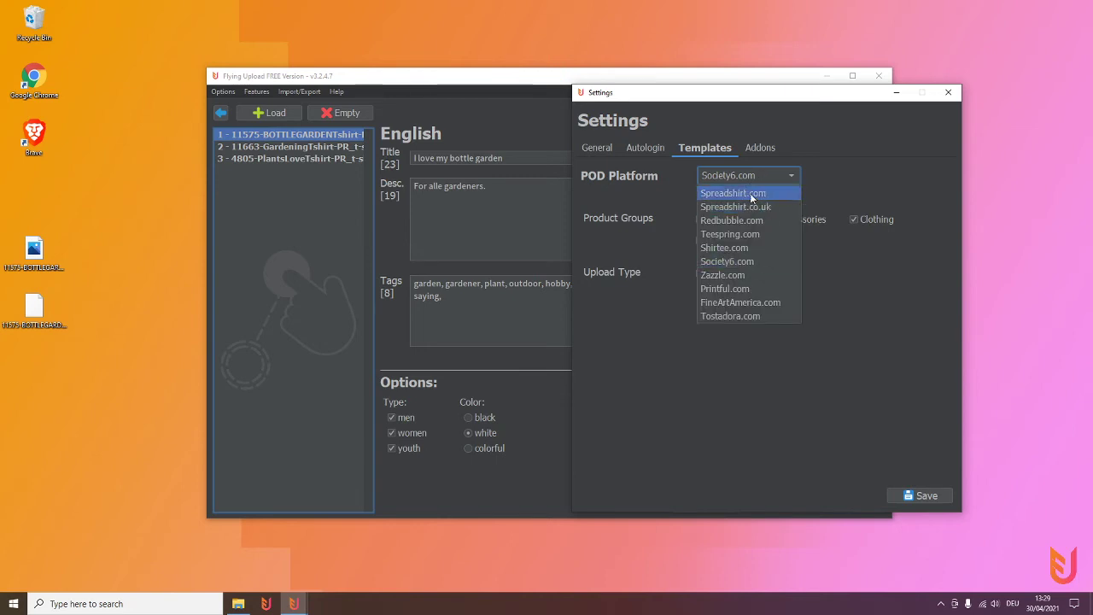
{"action": "left_click", "coordinate": [750, 193]}
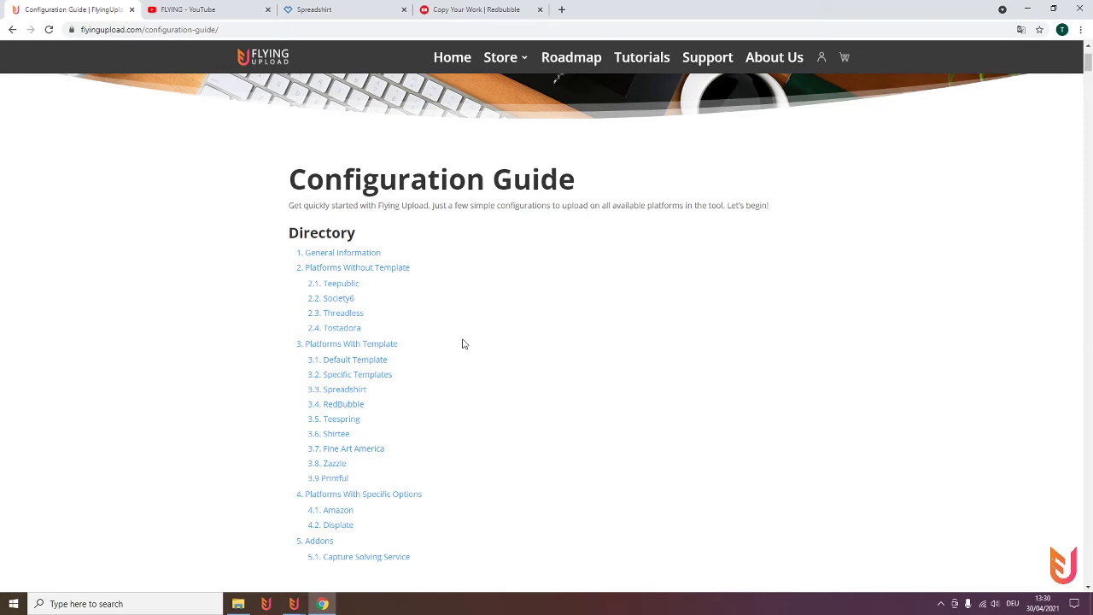
{"action": "key", "text": "alt+F4"}
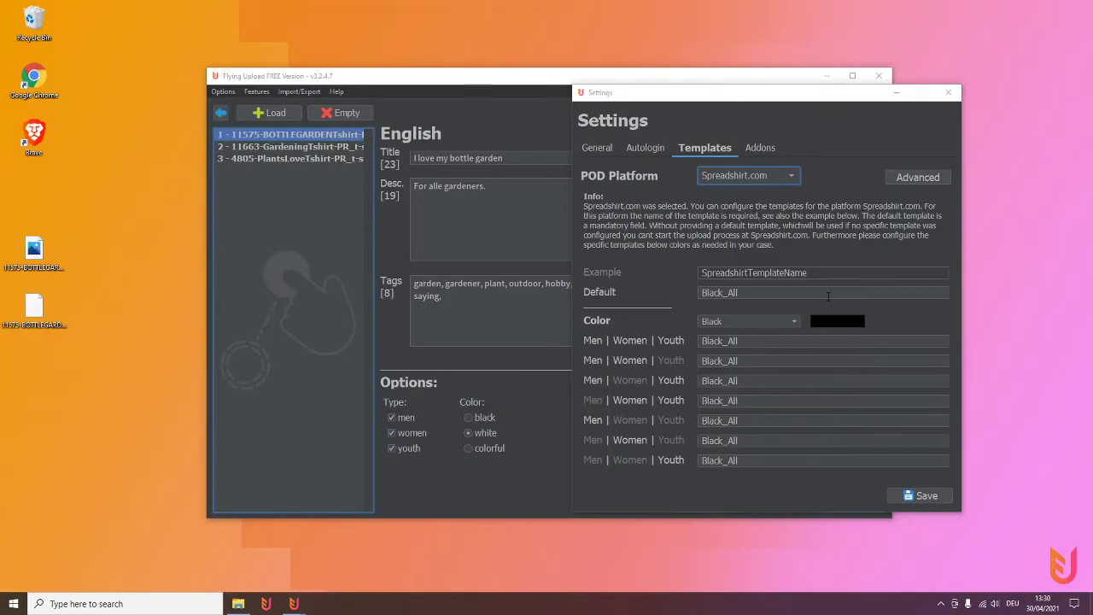
- Move the Settings window aside and save the template settings
{"action": "left_click_drag", "start_coordinate": [718, 94], "coordinate": [576, 89]}
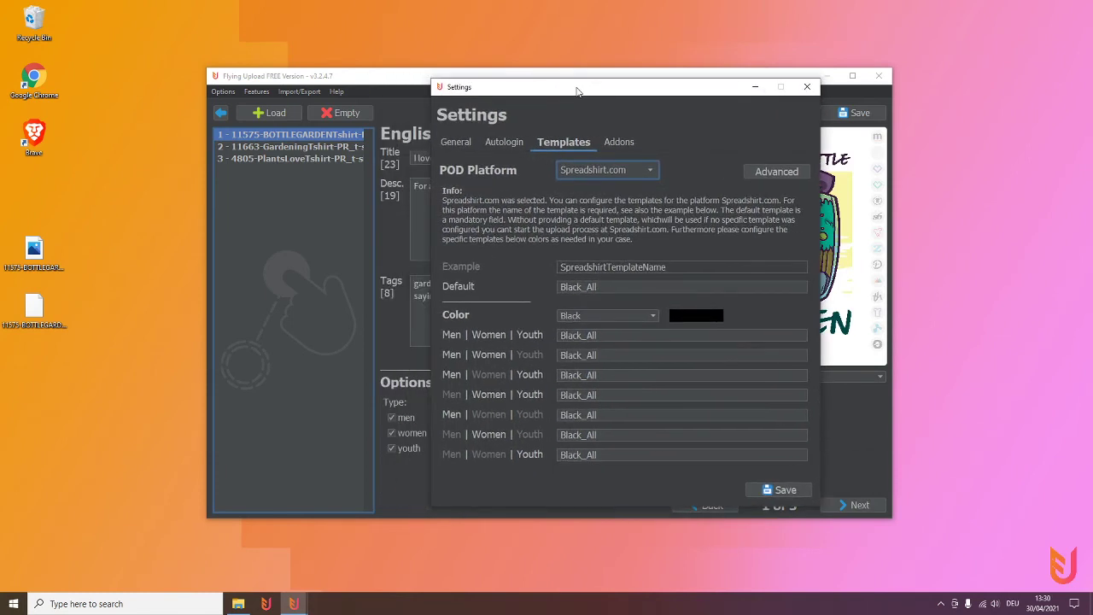
{"action": "left_click", "coordinate": [801, 489]}
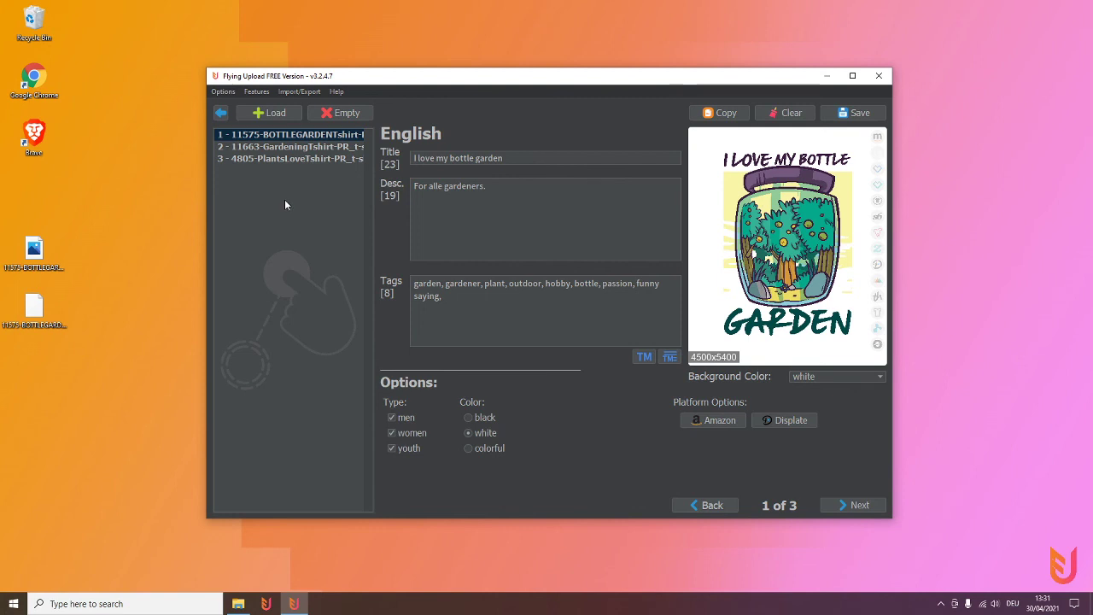
- Open Options > Settings on the Addons page and check the Captcha Solving Service and DeepL key fields
{"action": "left_click", "coordinate": [229, 92]}
{"action": "left_click", "coordinate": [235, 131]}
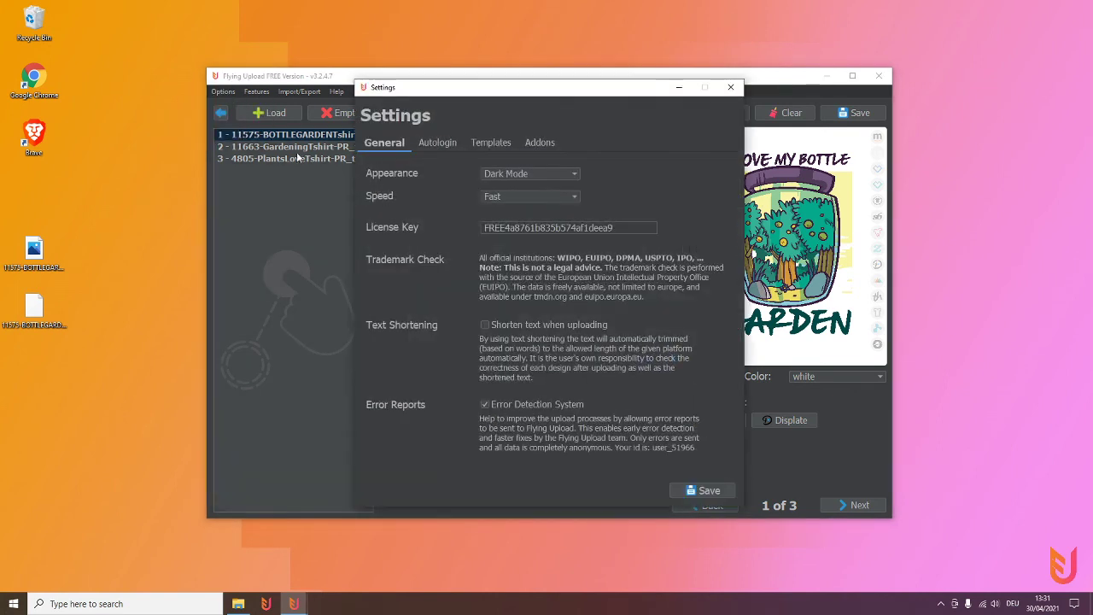
{"action": "left_click", "coordinate": [551, 145]}
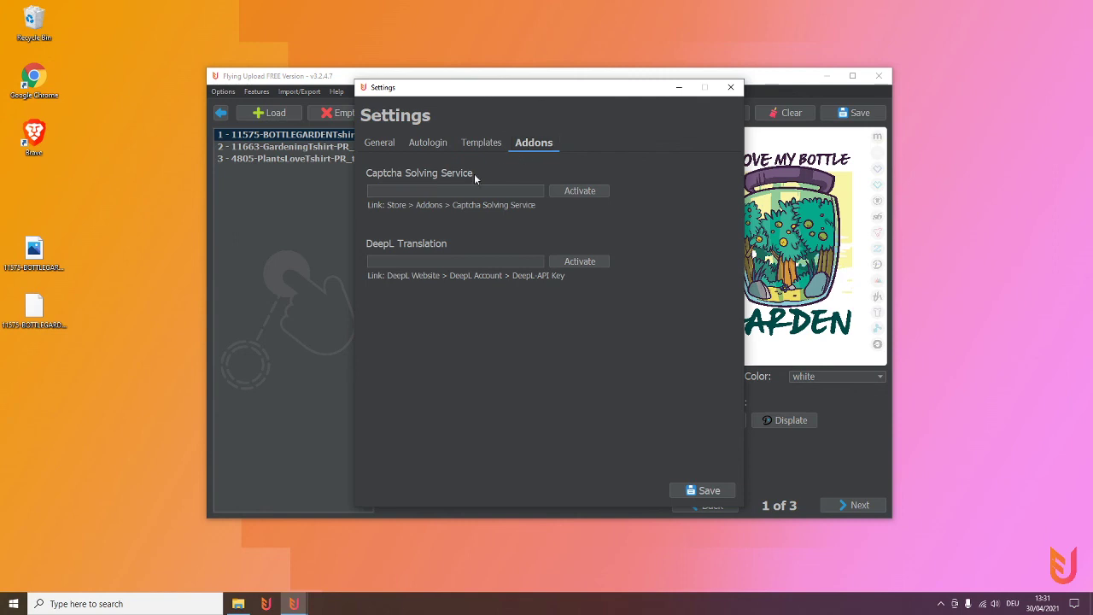
{"action": "left_click", "coordinate": [383, 190]}
{"action": "left_click", "coordinate": [481, 261]}
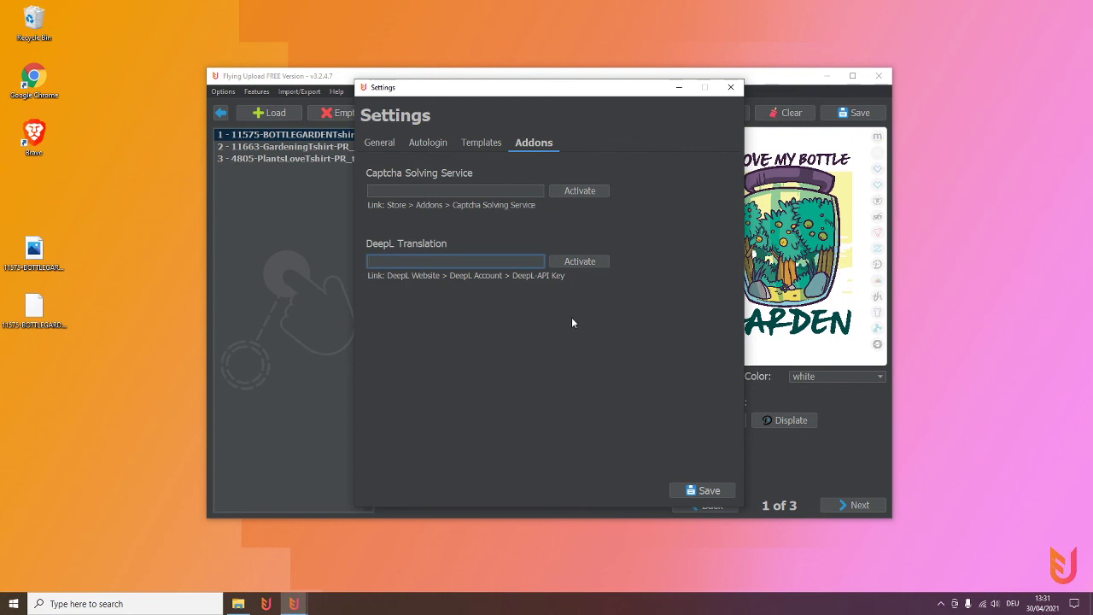
- Close the Settings window to return to the 'I love my bottle garden' listing
{"action": "left_click", "coordinate": [731, 88]}
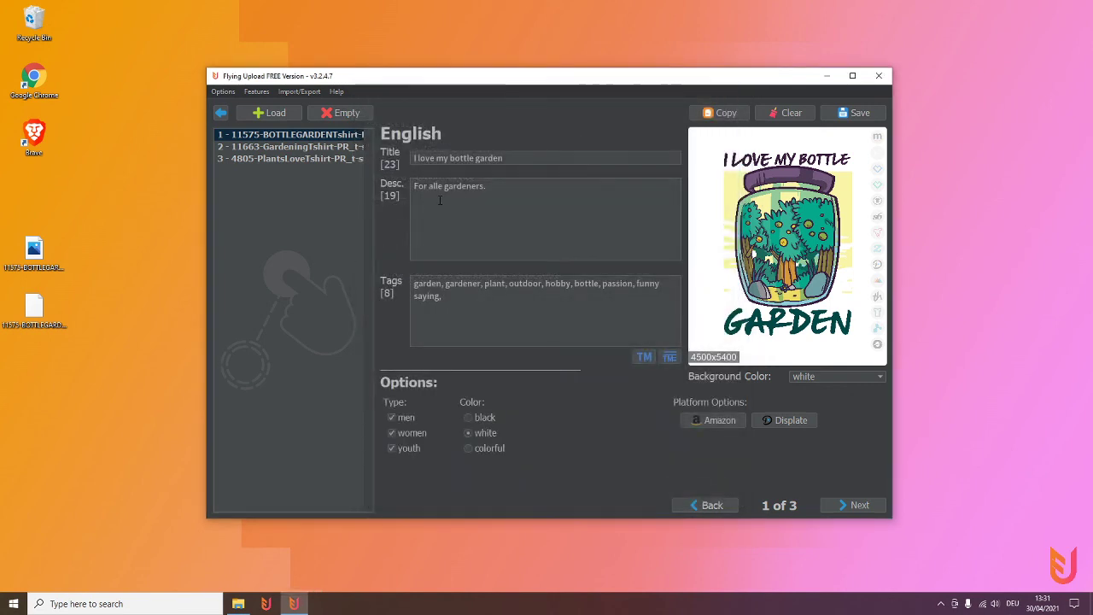